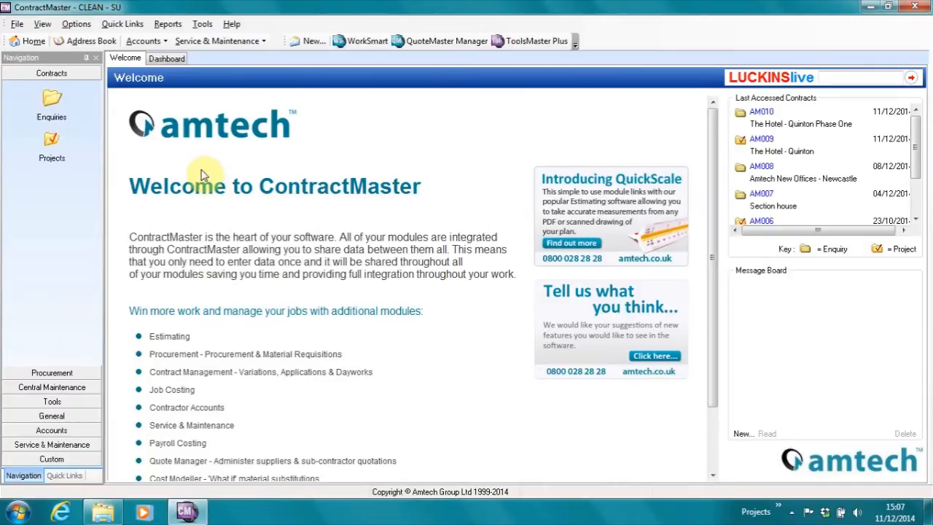
Open the 000 first bid estimate in enquiry AM010, The Hotel - Quinton Phase One.
left_click(52, 106)
double_click(377, 139)
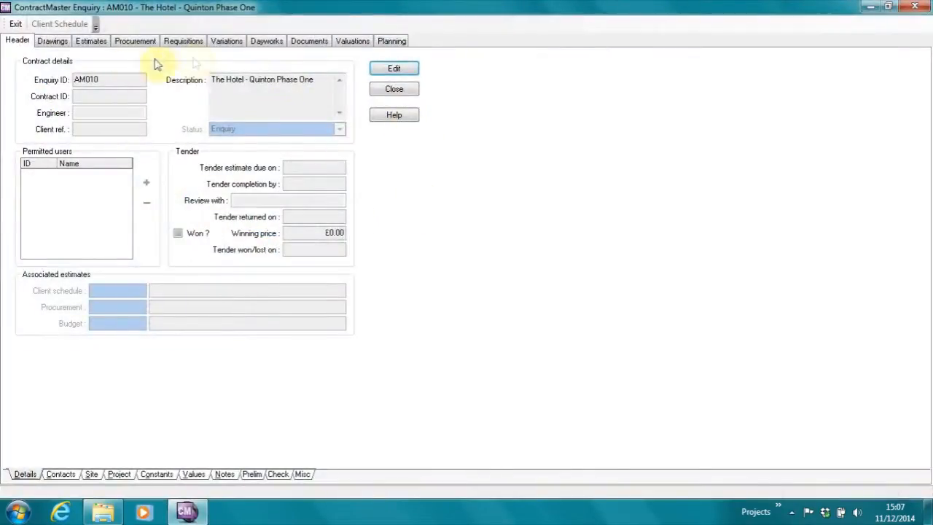
left_click(91, 42)
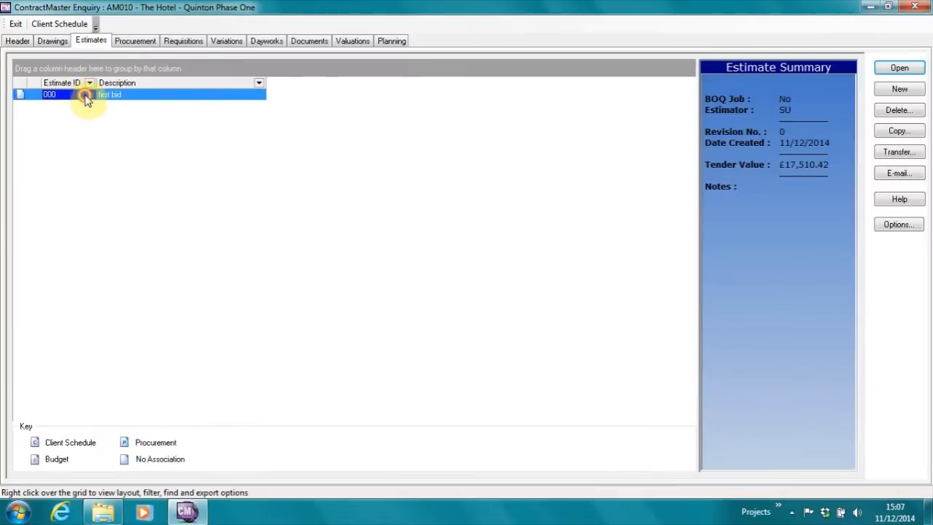
double_click(86, 99)
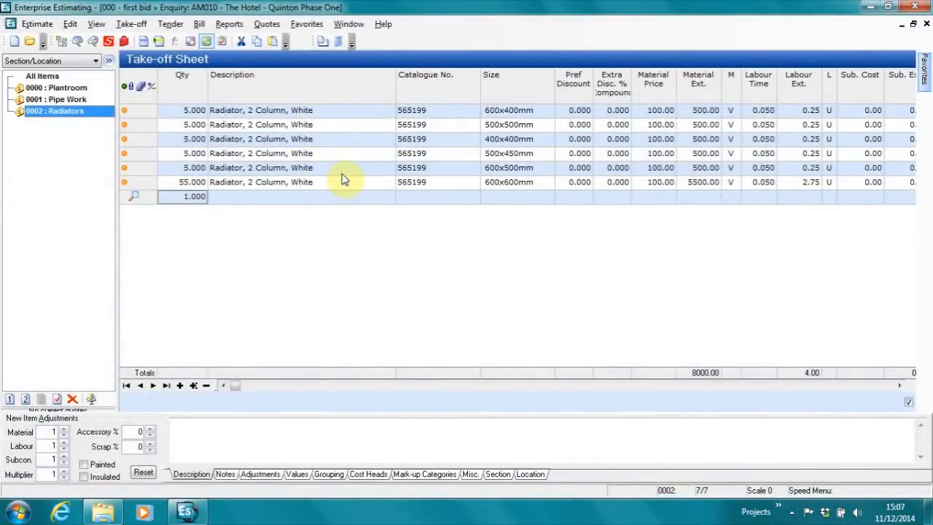
Tag all radiator items on the take-off sheet and start a new quote from the tagged items.
right_click(323, 128)
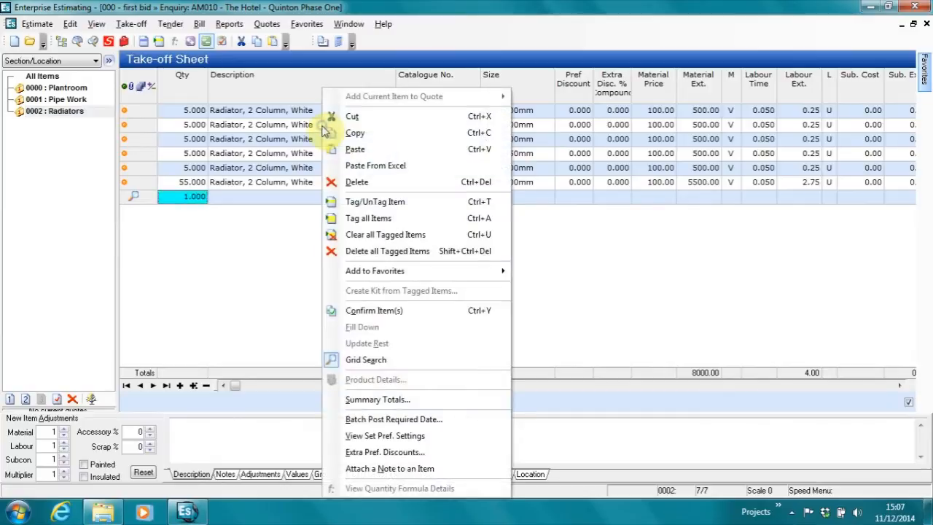
left_click(371, 218)
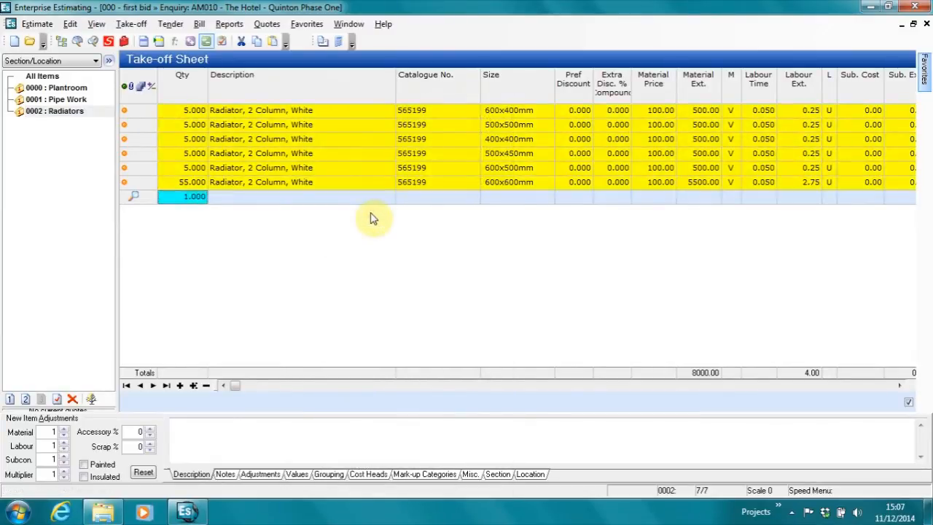
right_click(340, 156)
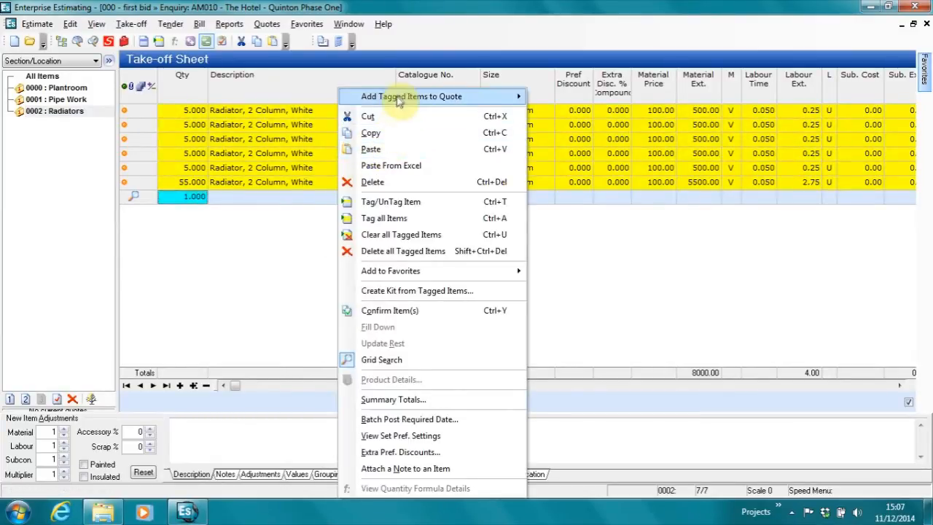
mouse_move(399, 101)
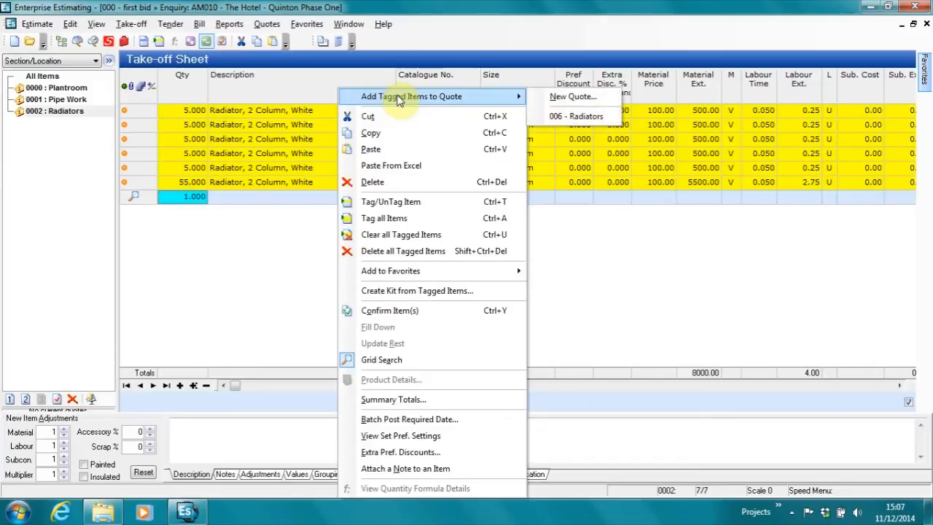
left_click(560, 97)
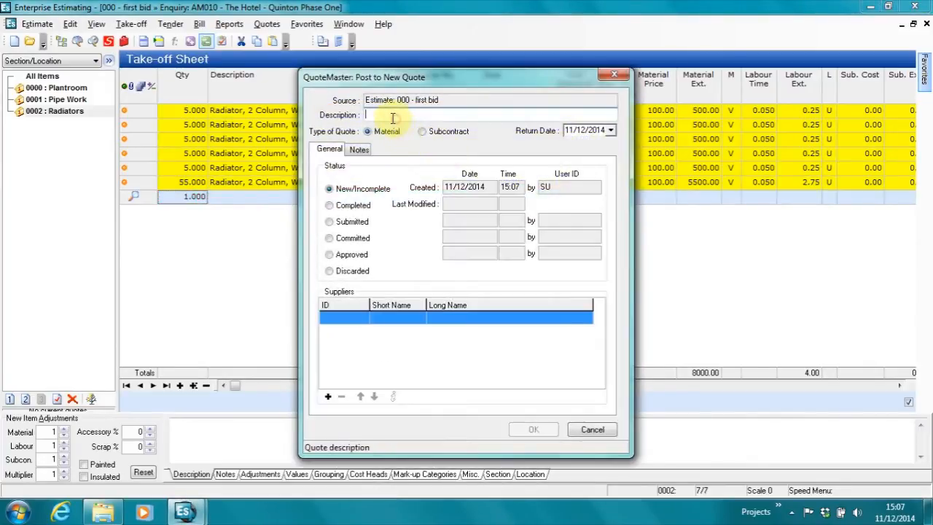
Describe the new material quote as Radiators and set its return date to 18/12/2014.
type("Radiators")
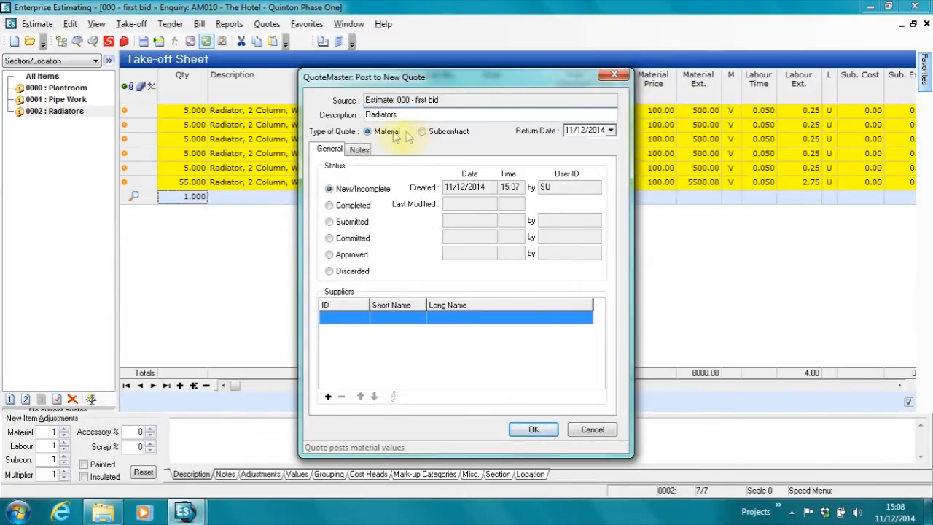
left_click(611, 130)
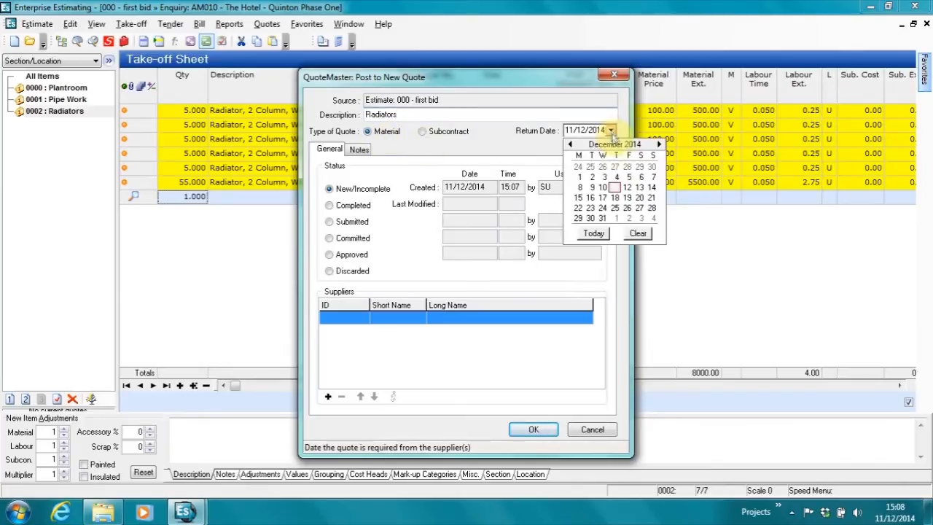
left_click(615, 203)
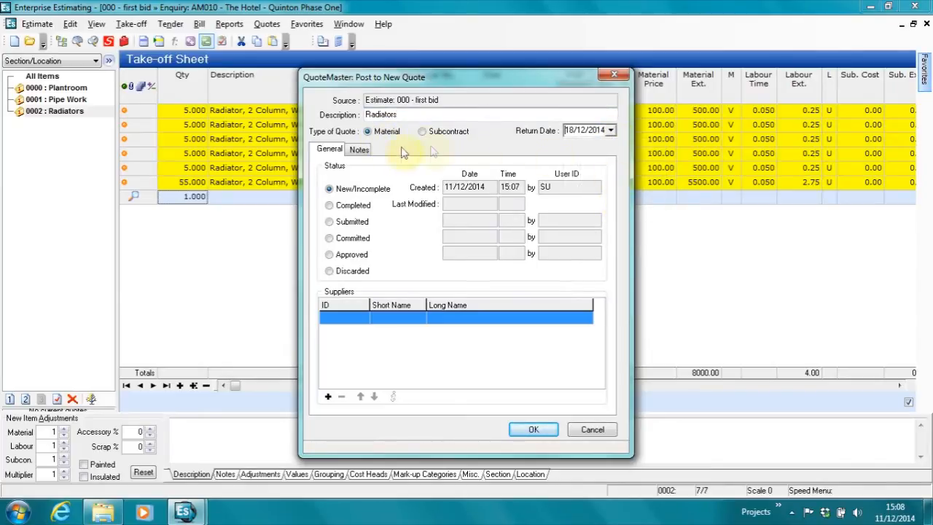
left_click(360, 150)
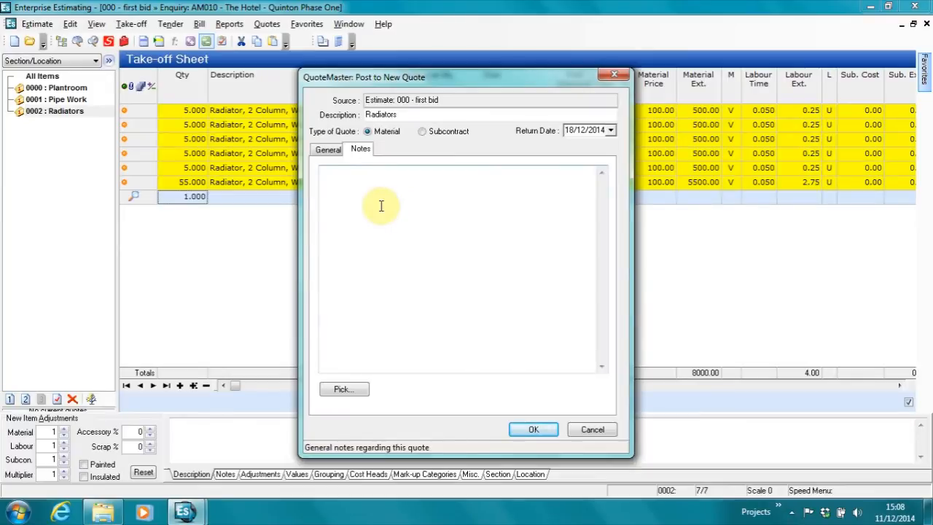
left_click(329, 150)
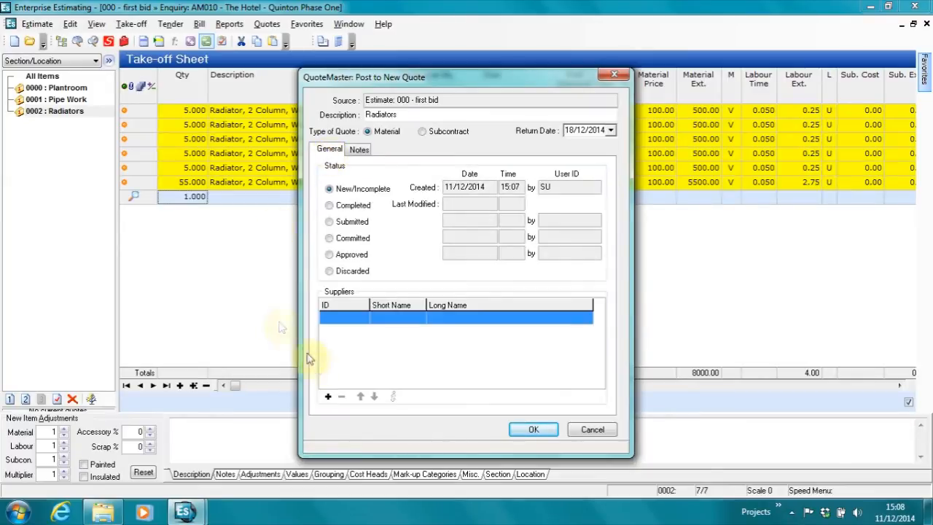
Add Birmingham Plumbing Ltd and Solihull Mechanical Ltd as the quote's suppliers and post the items to the new quote.
left_click(324, 395)
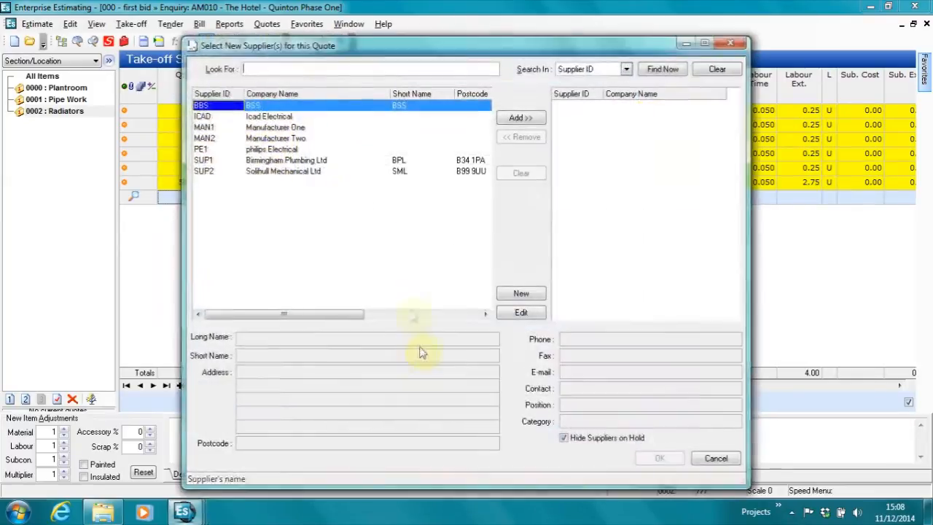
double_click(299, 160)
double_click(299, 171)
left_click(652, 458)
left_click(535, 429)
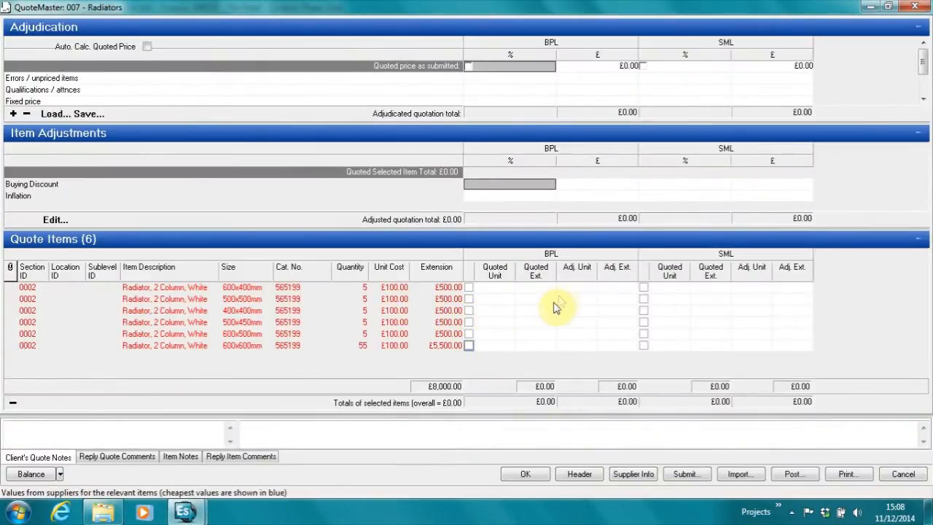
Submit the quote to Birmingham Plumbing Ltd by creating a document from the Sample quote template.
left_click(685, 474)
left_click(274, 219)
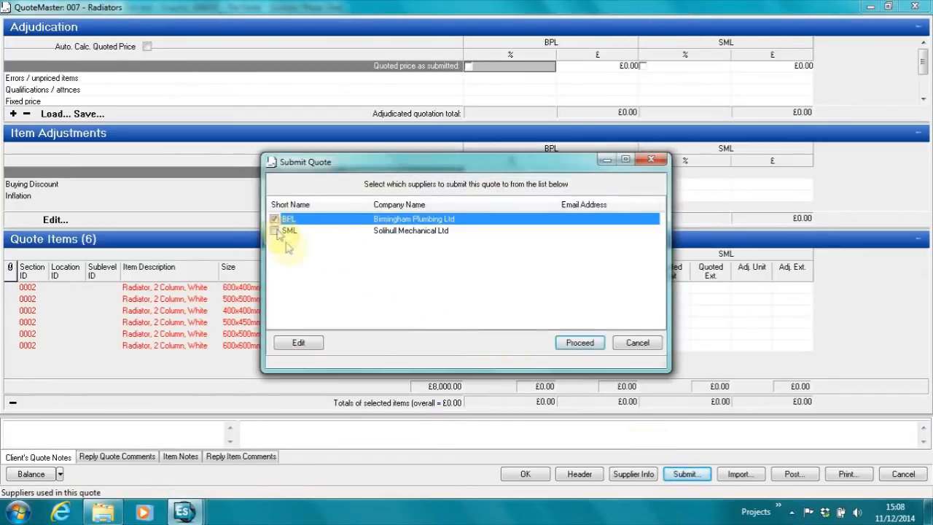
left_click(579, 343)
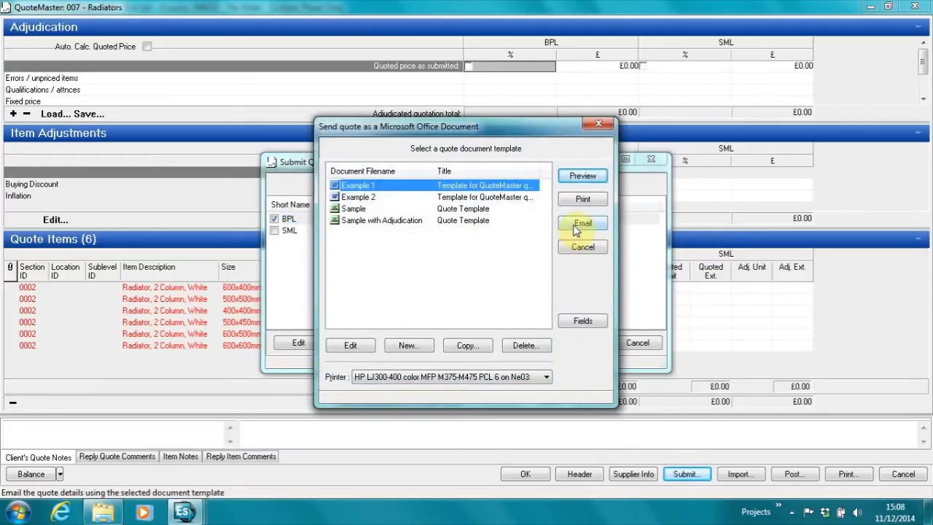
left_click(477, 210)
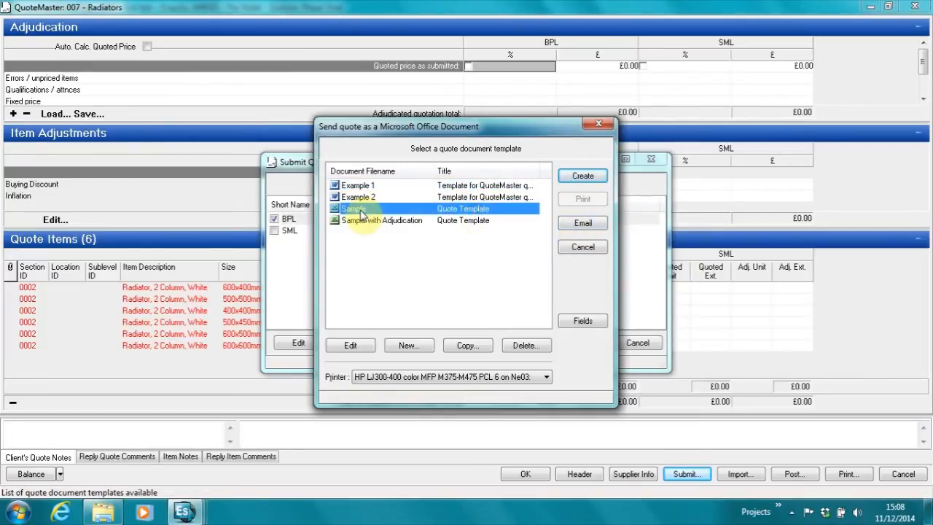
left_click(578, 178)
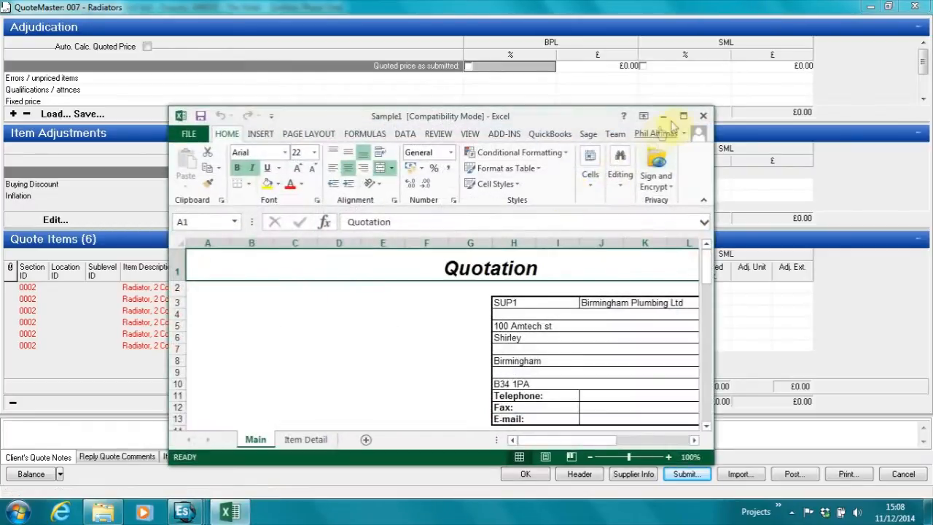
Review the quotation's item details, and on the Main sheet enter supplier reference Q89999 and the valid-until date 25/12/14.
left_click(683, 116)
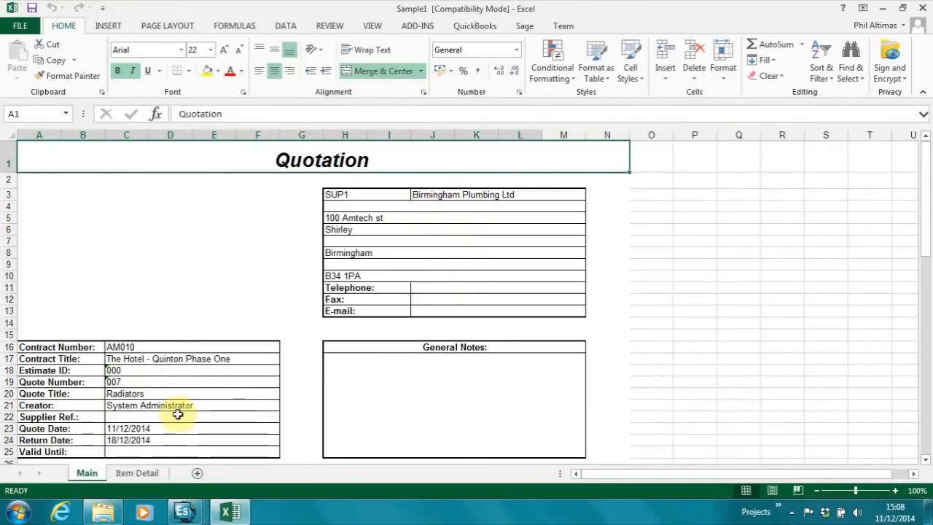
left_click(134, 474)
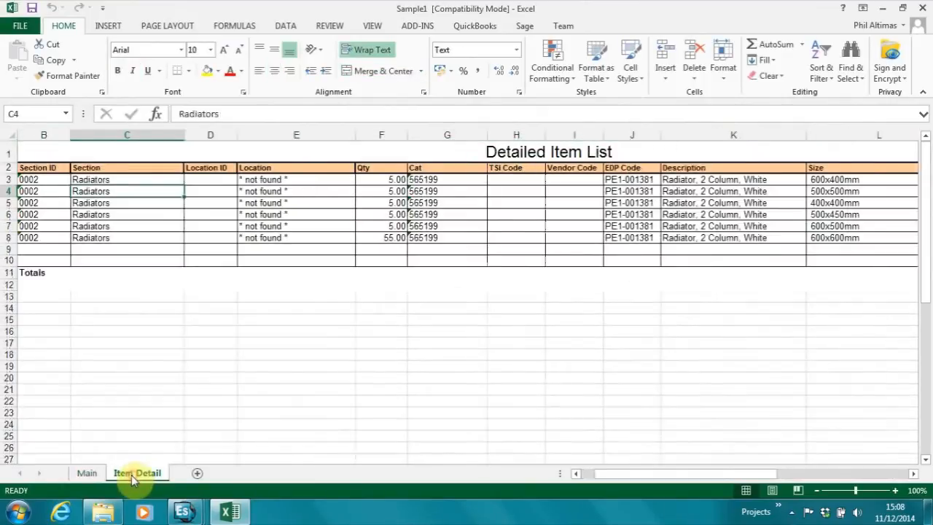
left_click_drag(592, 474, 660, 470)
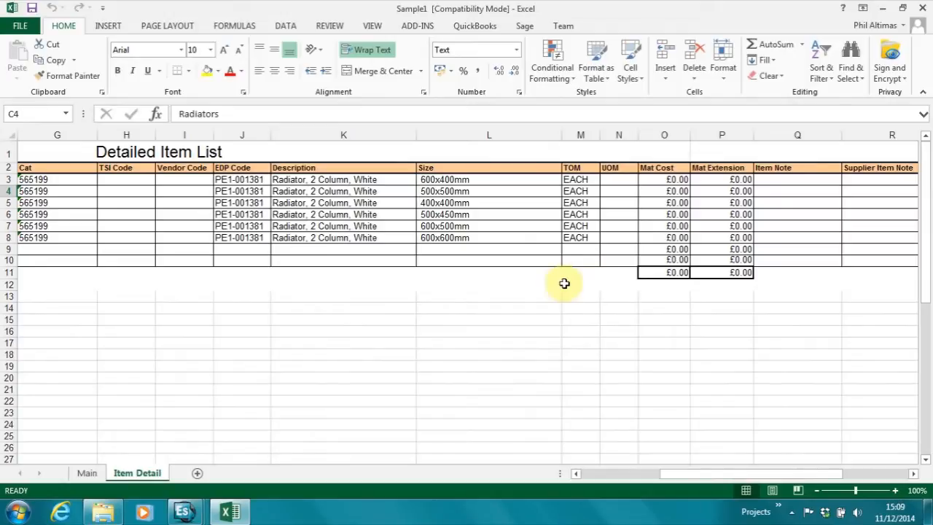
left_click(87, 472)
left_click(135, 416)
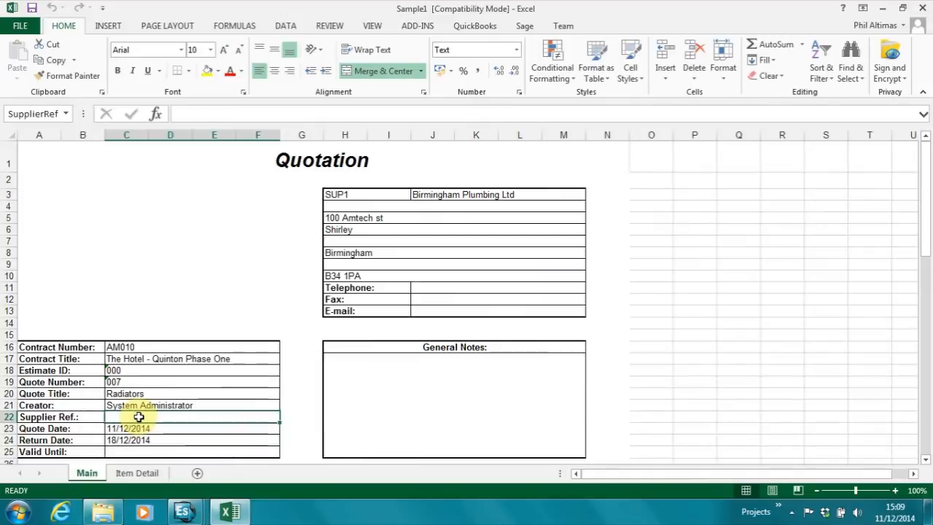
type("Q89999")
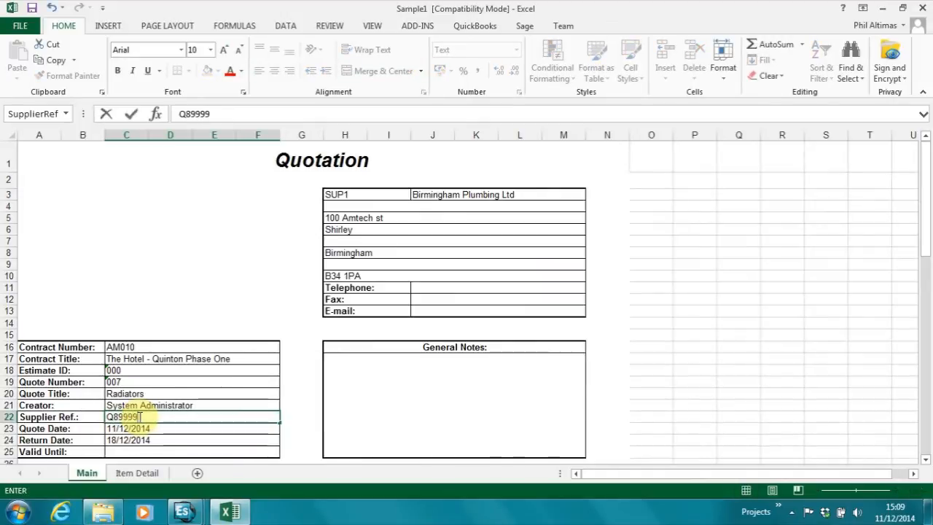
left_click(119, 453)
type("25/12/1")
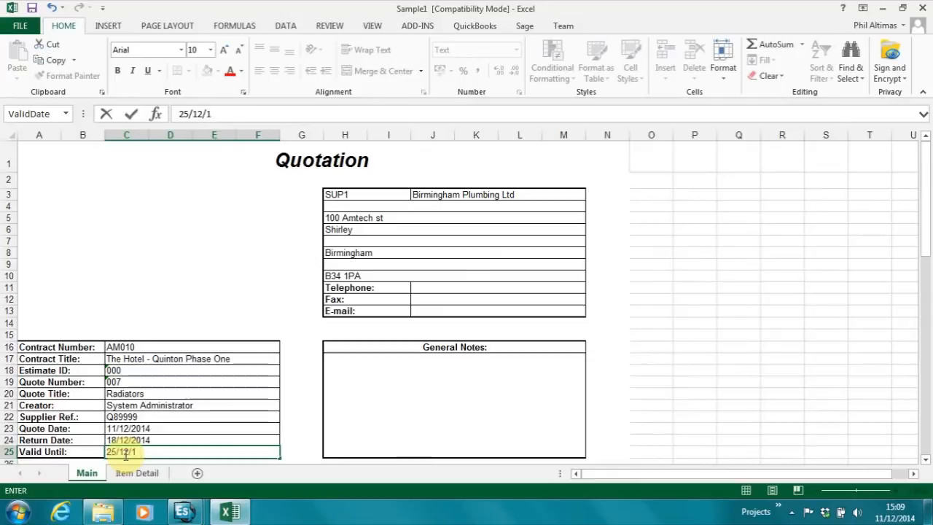
type("4")
key("Return")
Enter material costs of 55, 65, 75, 85, 95 and 100 for the six radiators, in row order, on the Item Detail sheet.
left_click(136, 474)
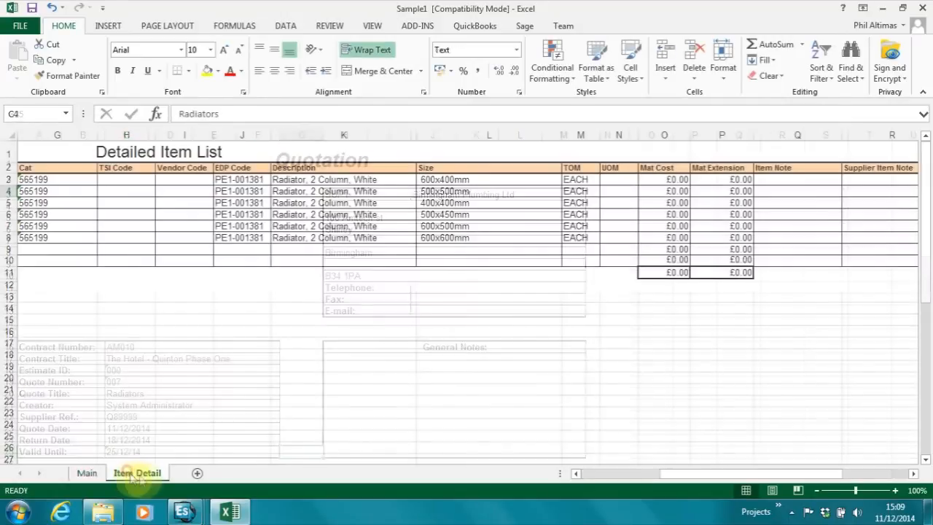
left_click(656, 182)
type("55")
key("Return")
type("65")
key("Return")
type("75")
key("Return")
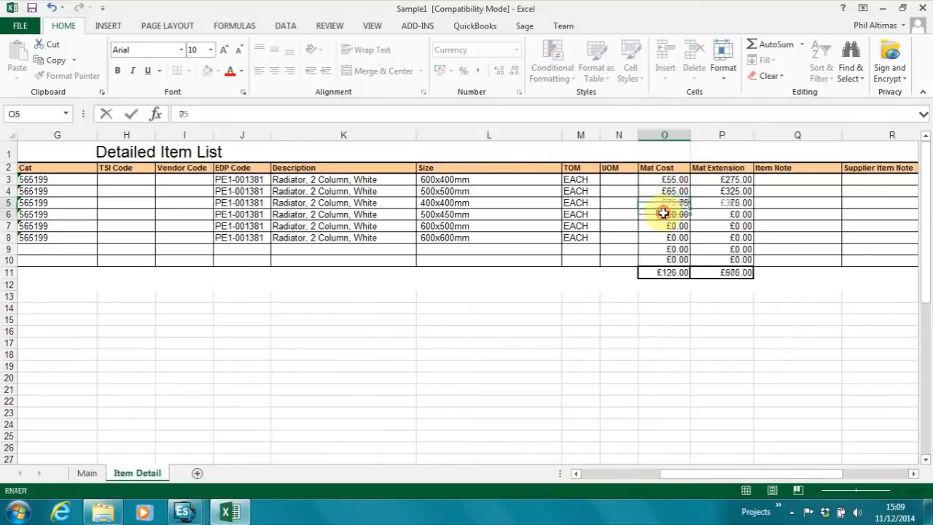
type("85")
key("Return")
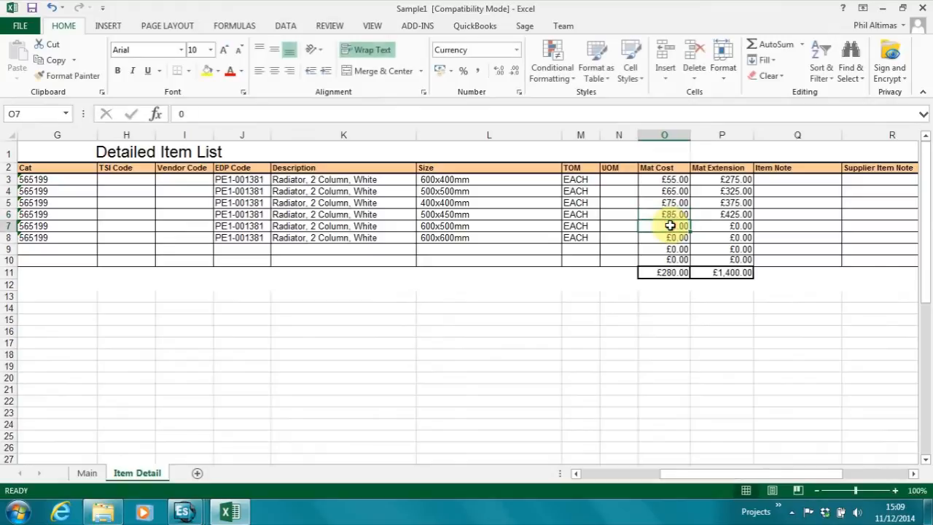
type("95")
key("Return")
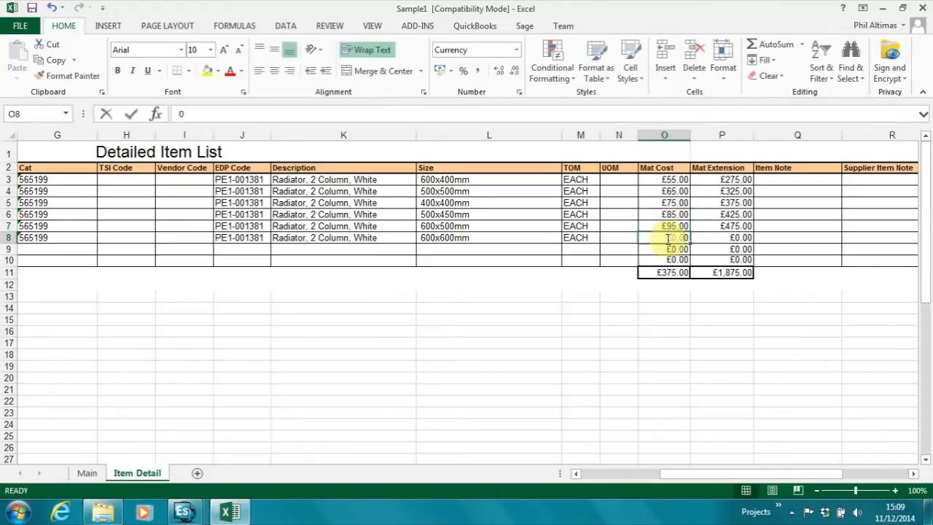
type("100")
left_click(615, 237)
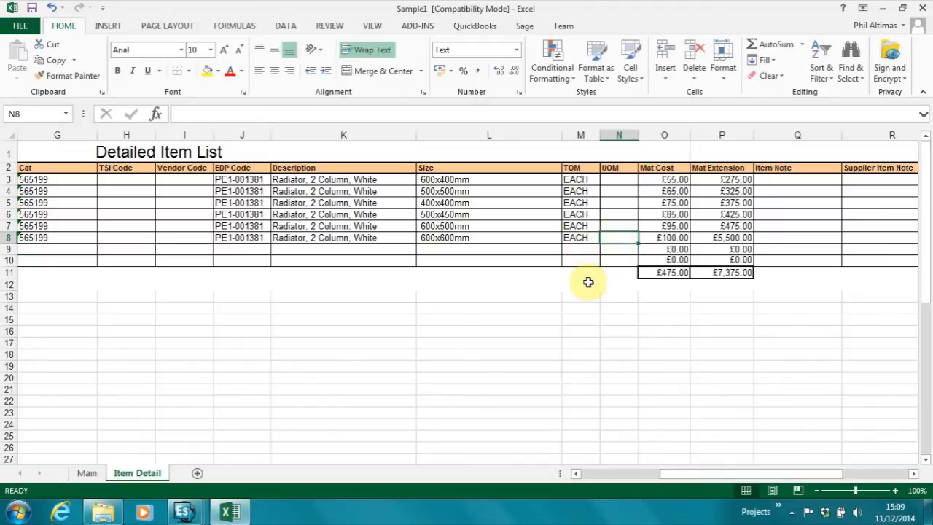
Save the priced workbook to the Desktop as Sample1.xlsx and close it along with the quote submission dialogs.
left_click(28, 28)
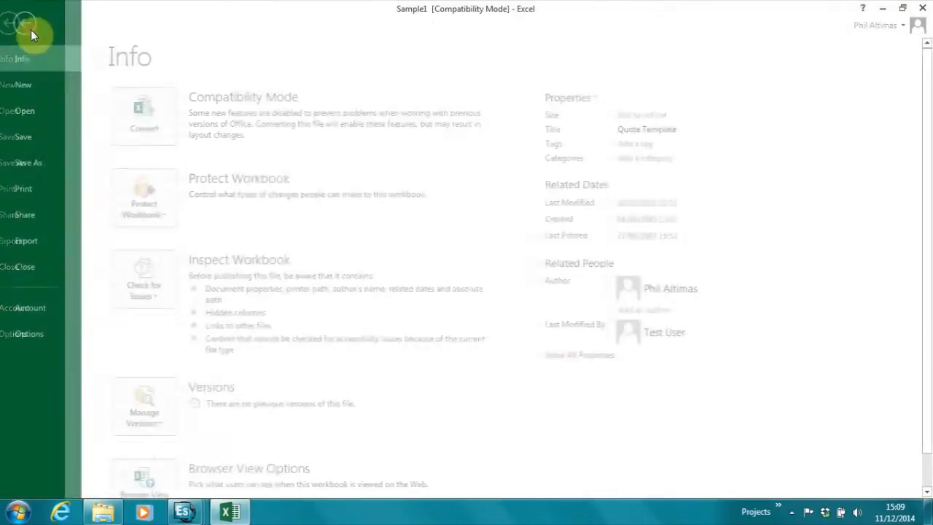
left_click(29, 162)
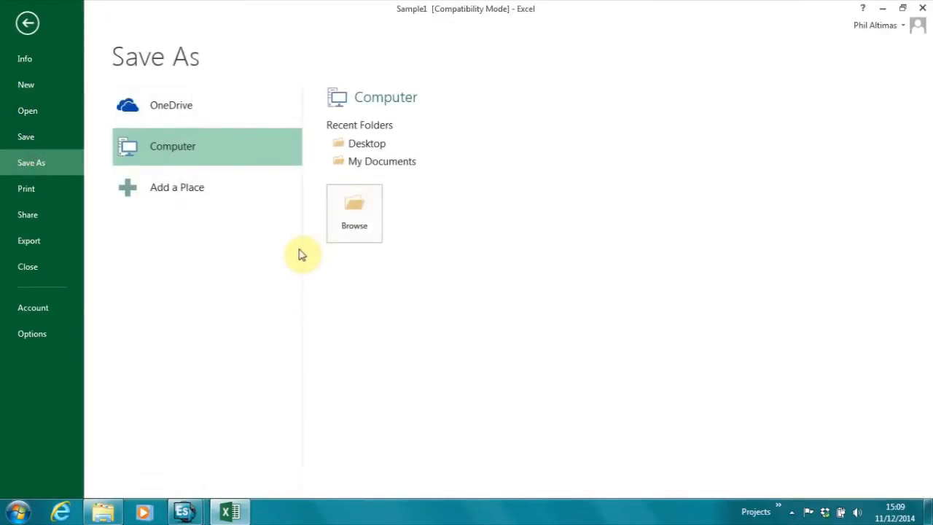
left_click(364, 143)
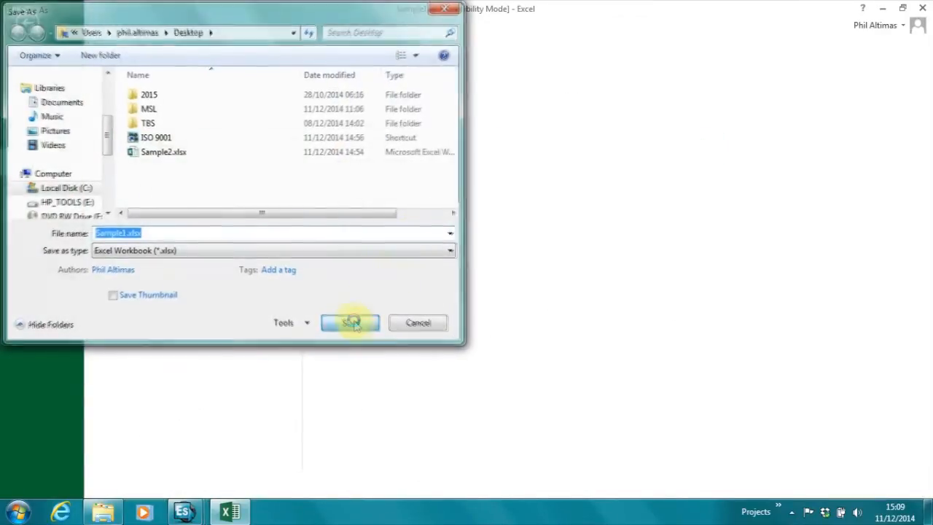
left_click(352, 324)
left_click(916, 8)
left_click(584, 247)
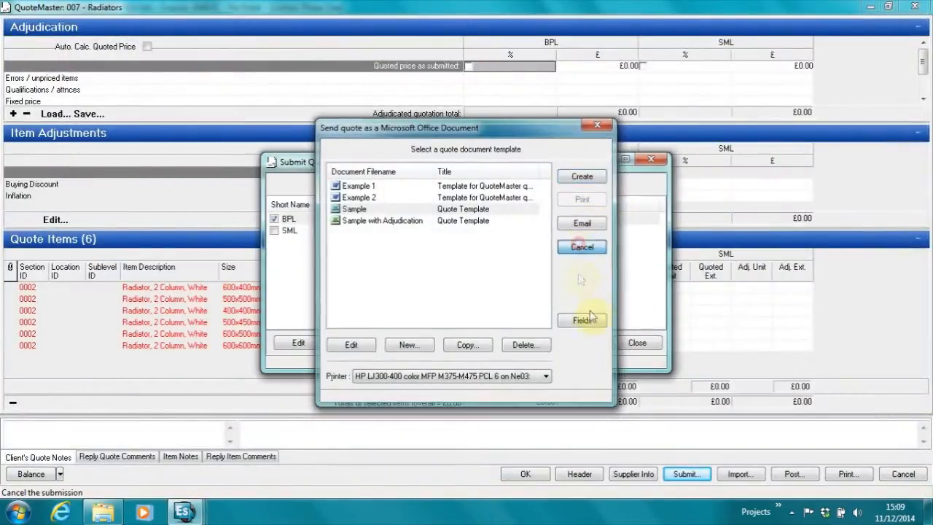
left_click(633, 345)
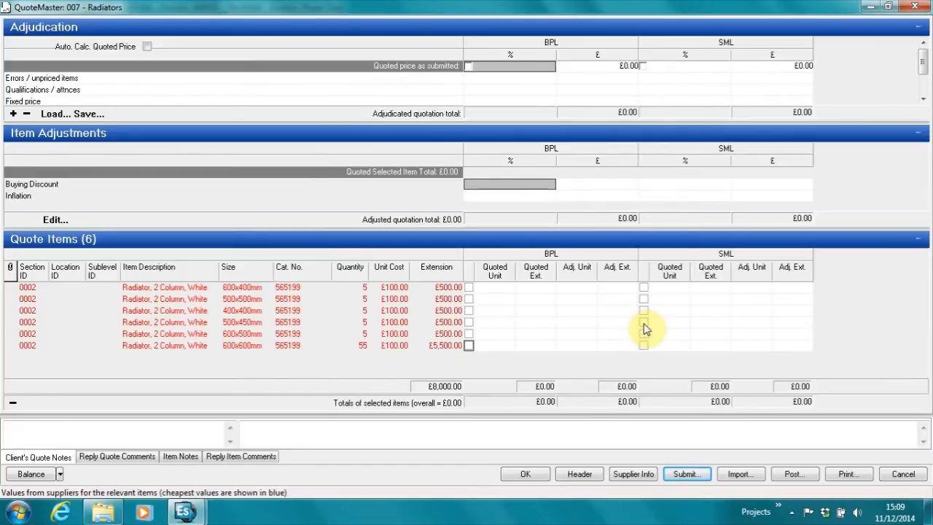
Import the supplier prices from Sample1.xlsx on the Desktop into the quote, and check Birmingham Plumbing Ltd's supplier details.
left_click(735, 475)
left_click_drag(646, 183, 645, 262)
double_click(438, 266)
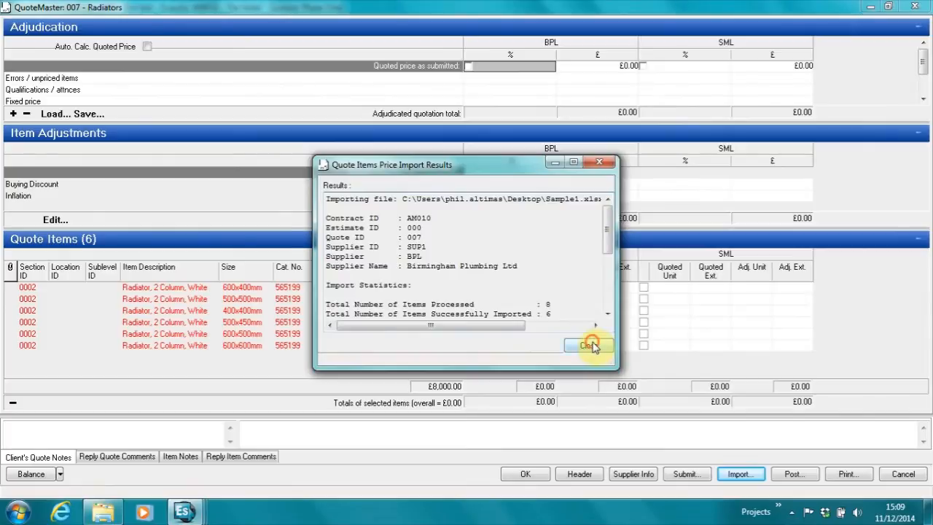
left_click(598, 345)
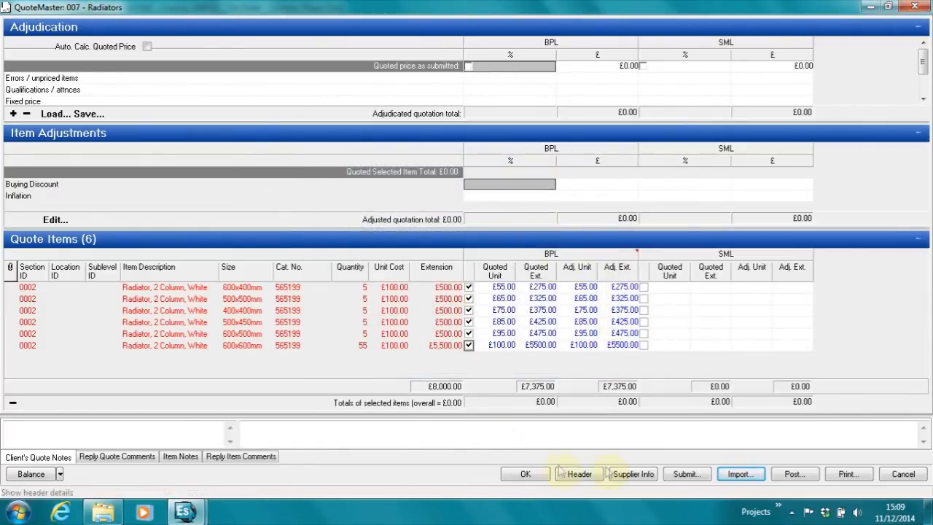
left_click(631, 474)
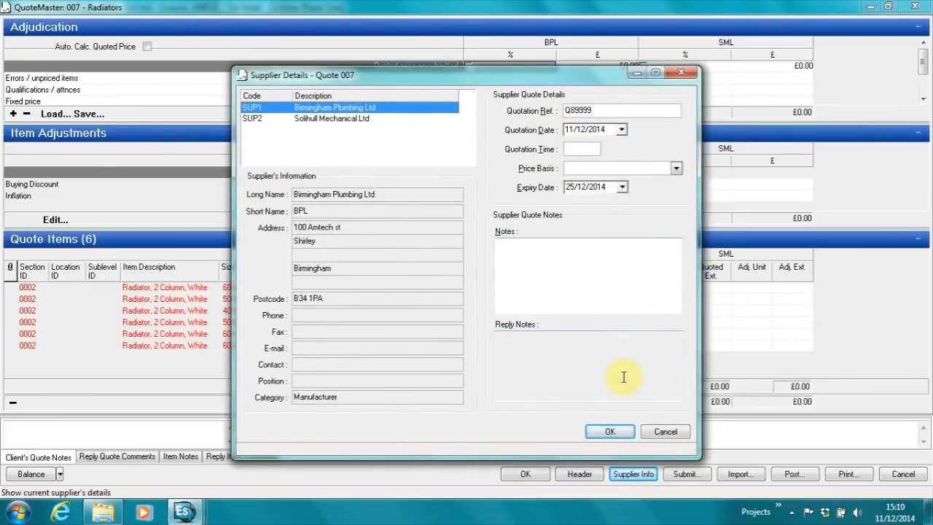
left_click(610, 432)
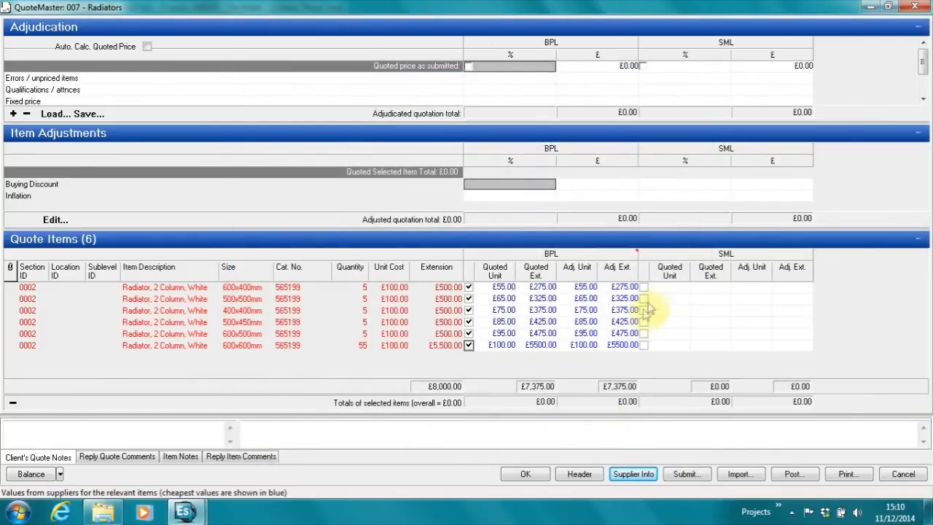
Enter SML's quoted unit prices of 65, 65, 69, 100, 120 and 150 for the six radiators, in row order.
left_click(660, 291)
type("65")
left_click(660, 299)
type("65")
left_click(663, 312)
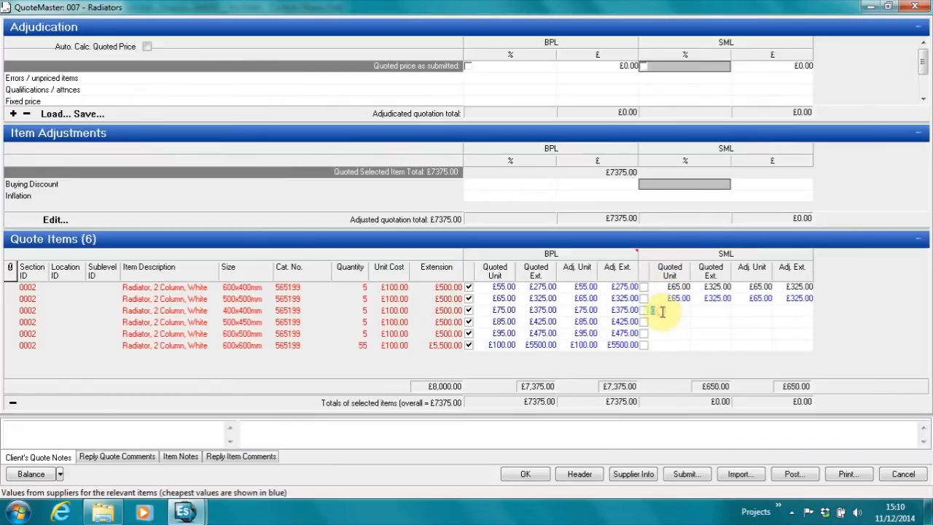
type("69")
left_click(660, 321)
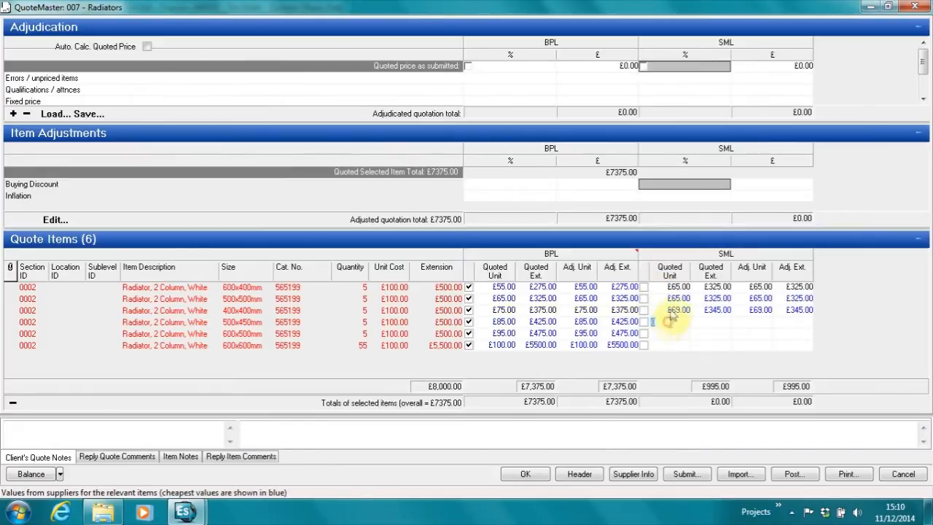
type("1")
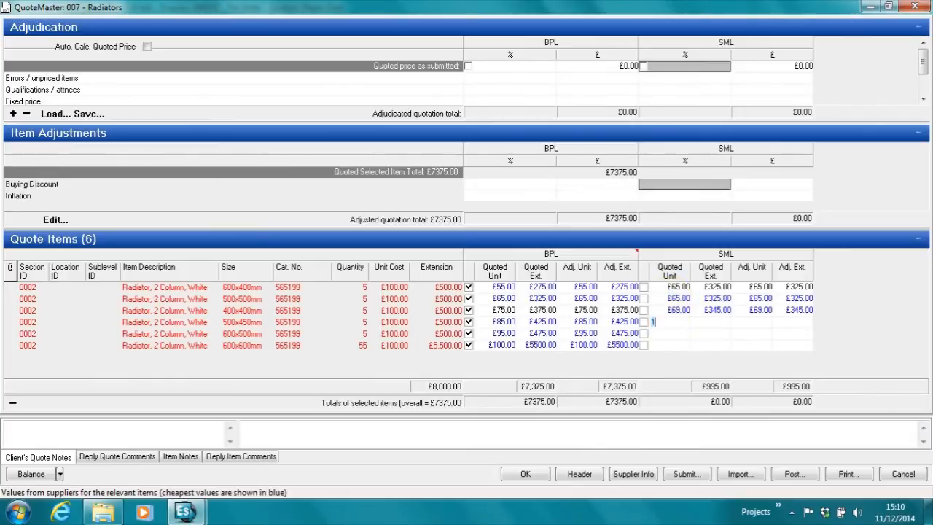
type("00")
left_click(662, 334)
type("120")
left_click(671, 345)
type("150")
left_click(692, 350)
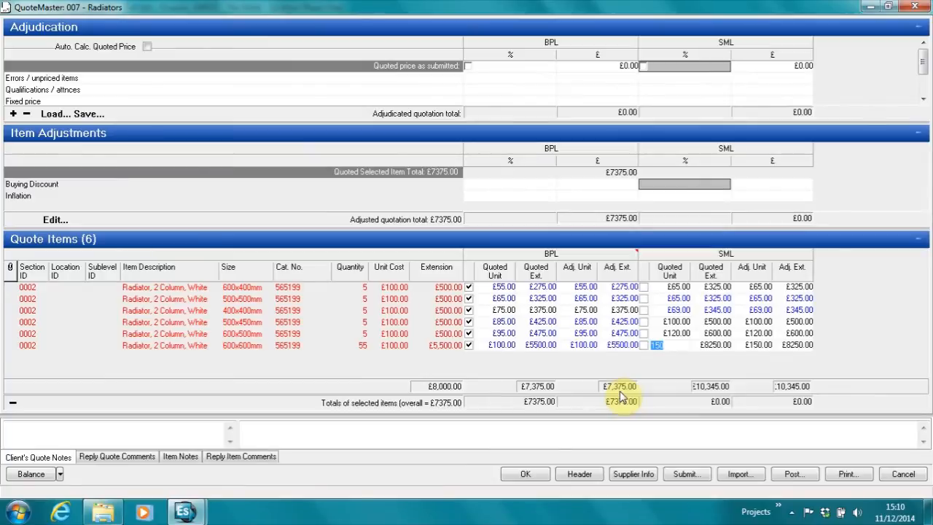
Select BPL's quoted price as submitted and post it to the estimate, and view the note attached to the first radiator.
left_click(468, 66)
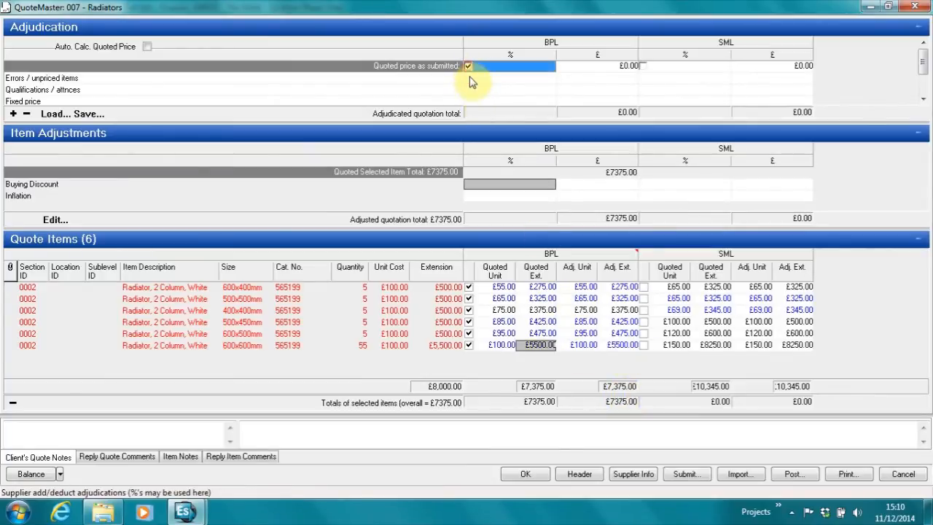
left_click(793, 475)
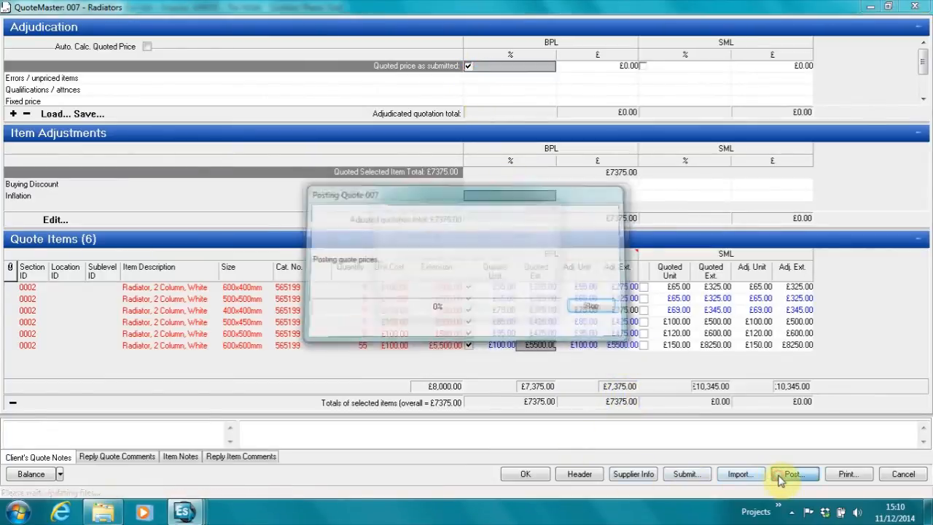
left_click(478, 310)
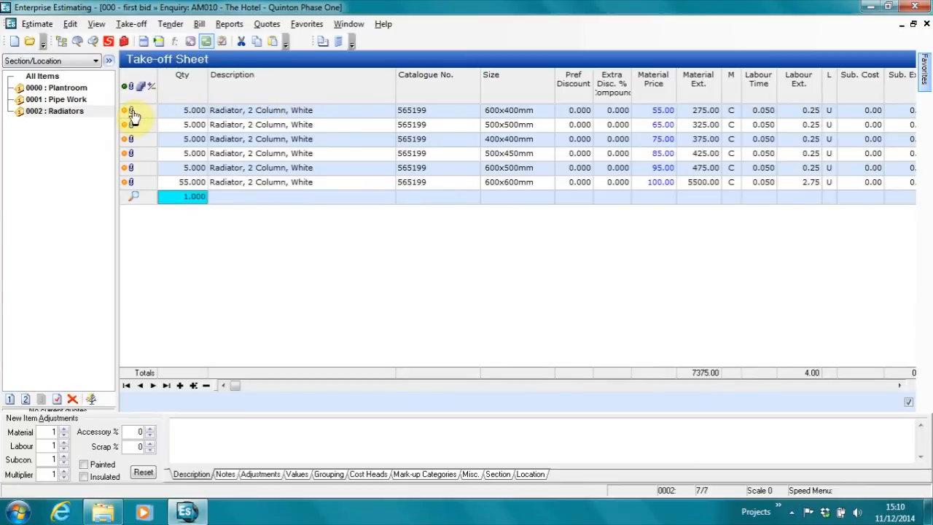
left_click(133, 113)
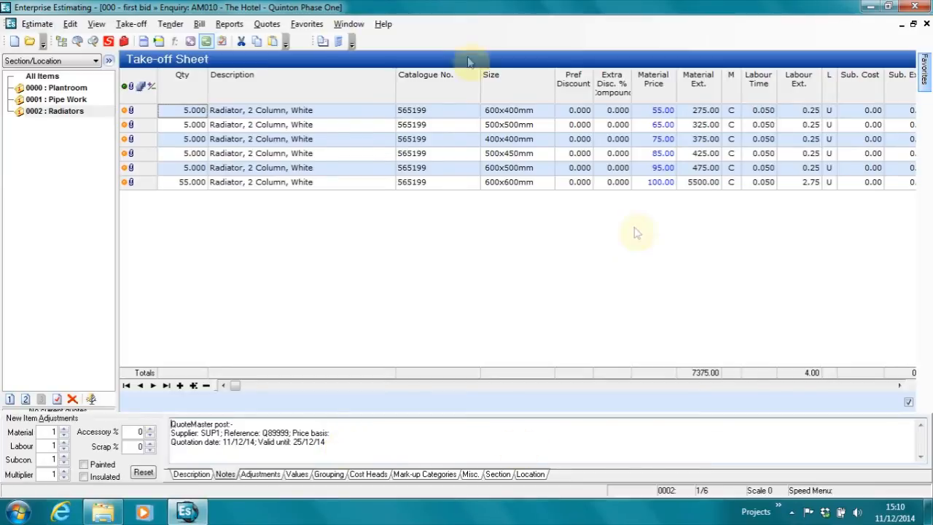
Tag all items in the Pipe Work section and add them to a new quote with the description "pipe work".
left_click(83, 102)
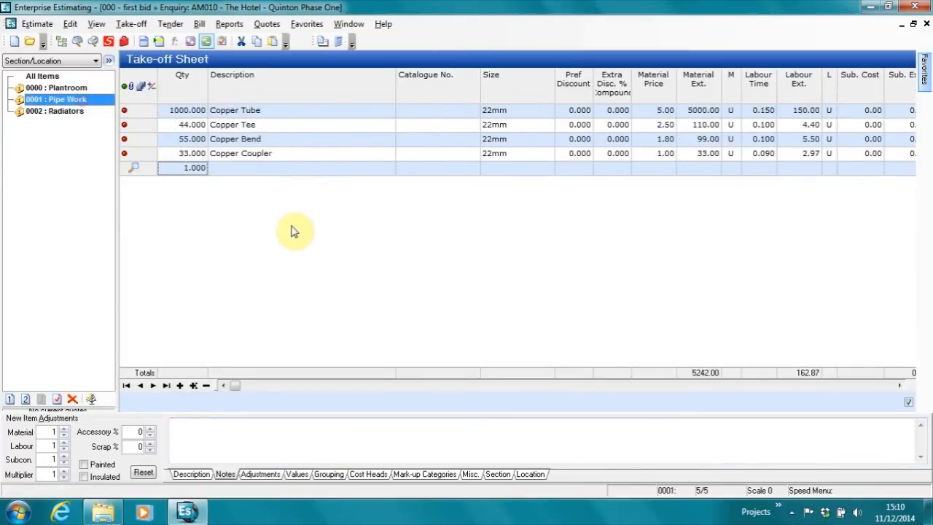
right_click(297, 167)
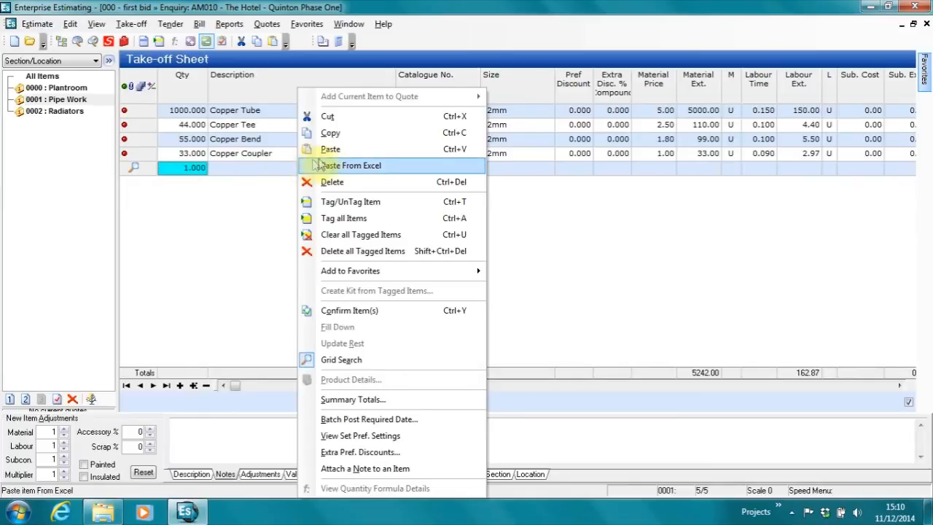
left_click(343, 218)
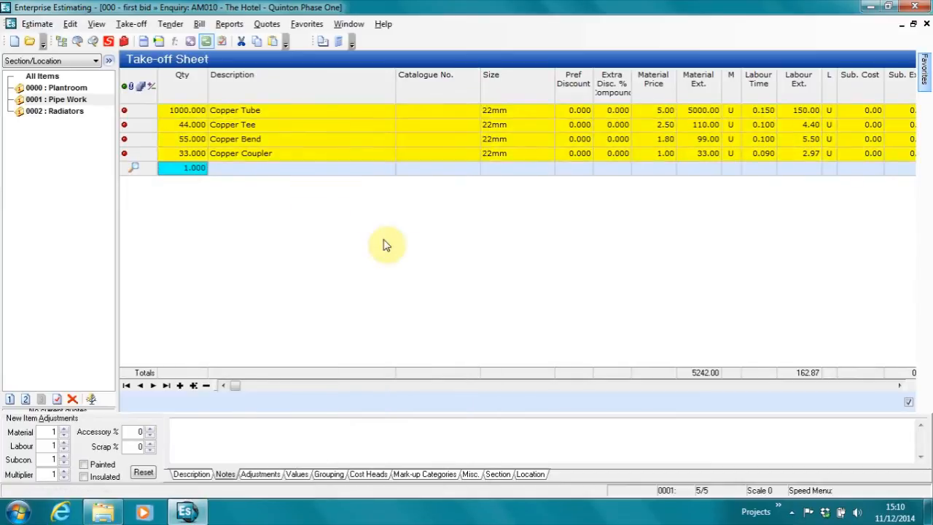
right_click(345, 148)
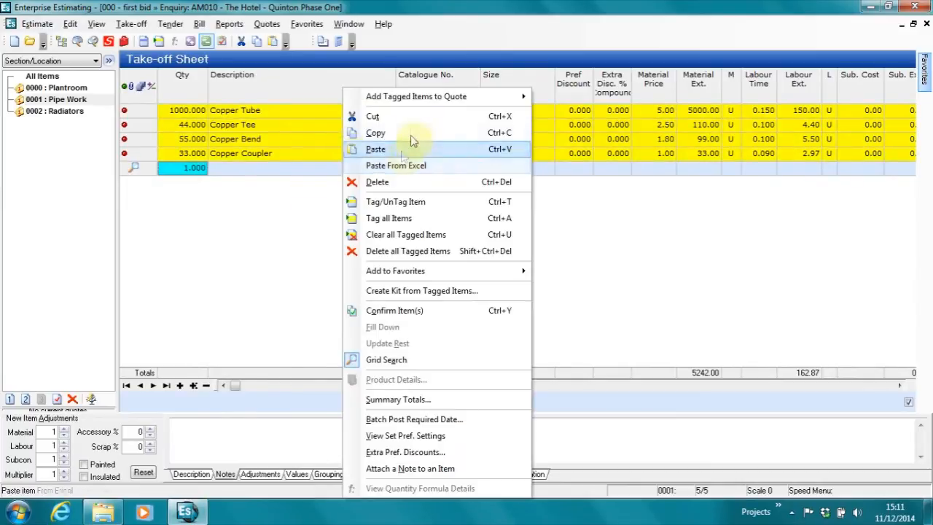
mouse_move(430, 96)
left_click(541, 99)
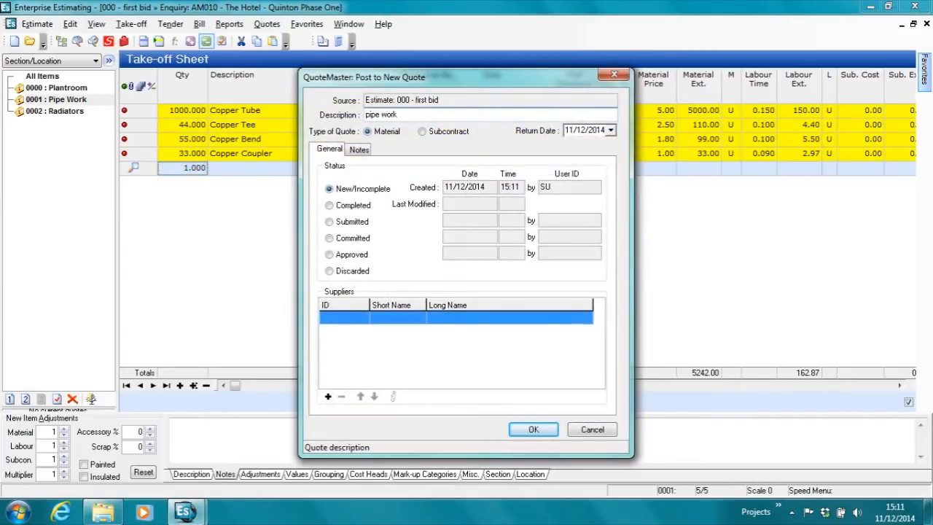
Set the return date to 25/12/2014, add suppliers Solihull Mechanical Ltd and Birmingham Plumbing Ltd, and create the pipe work quote.
left_click(611, 130)
left_click(615, 208)
left_click(328, 396)
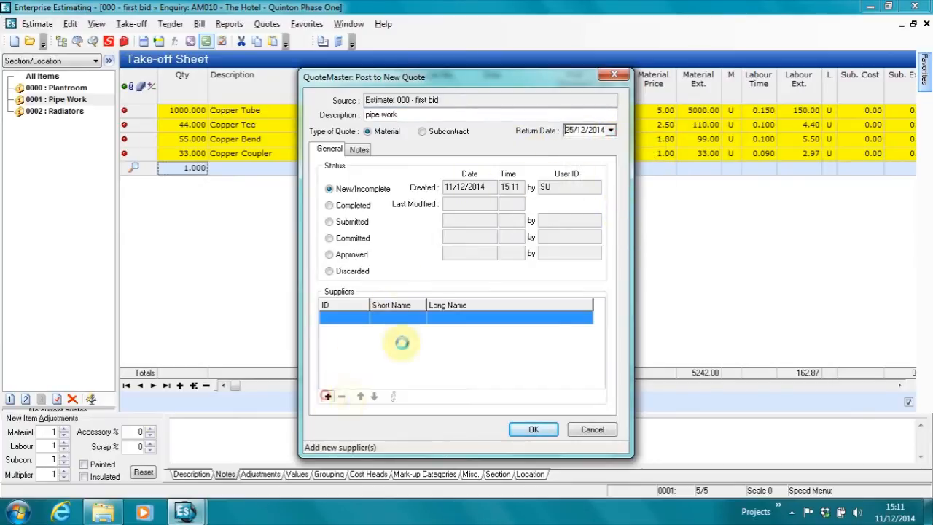
double_click(306, 170)
double_click(305, 161)
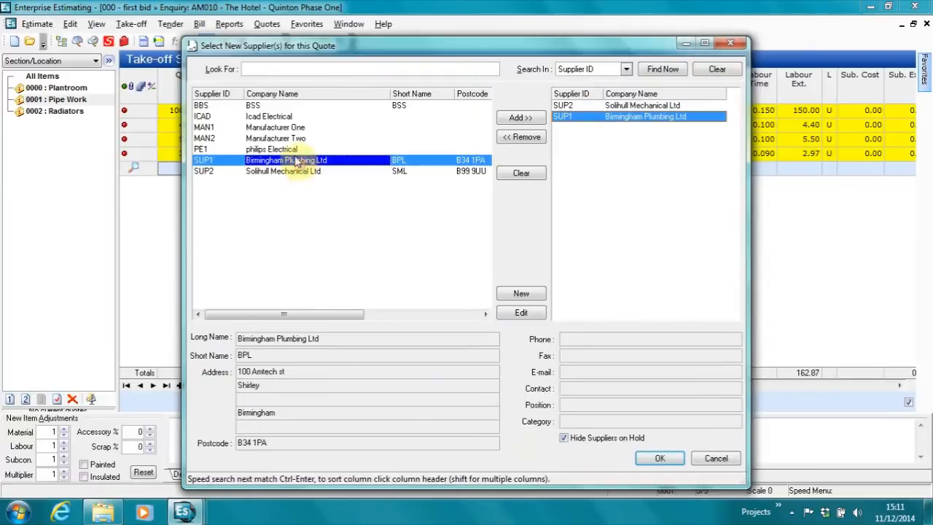
left_click(652, 457)
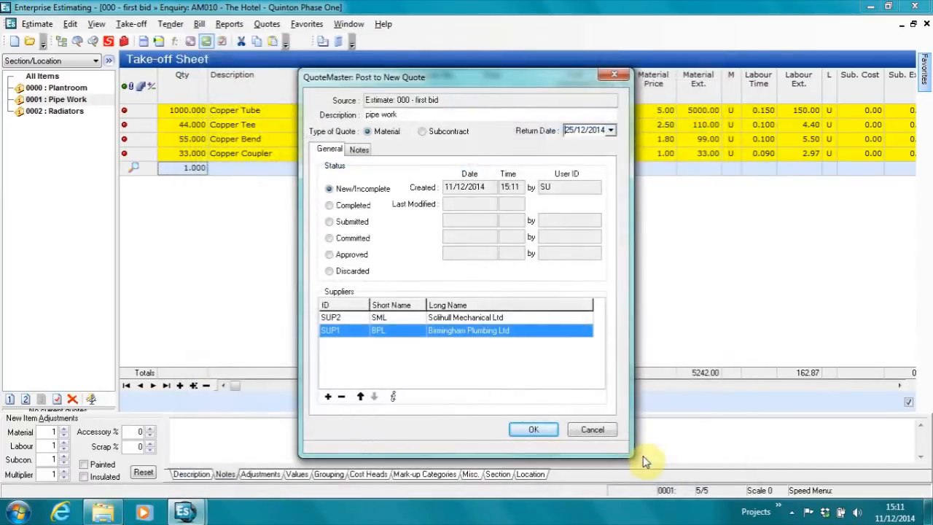
left_click(533, 429)
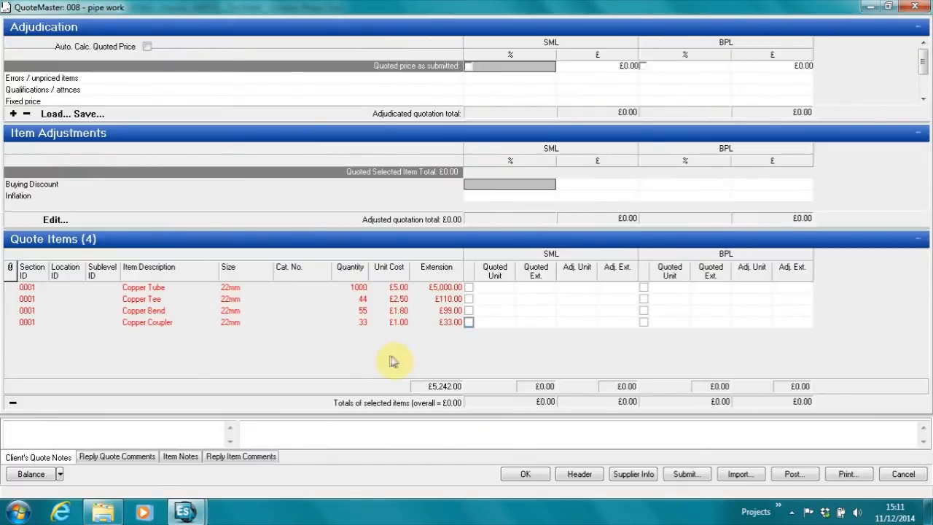
Save and close the pipe work quote, and close the estimate and its enquiry AM010.
left_click(527, 475)
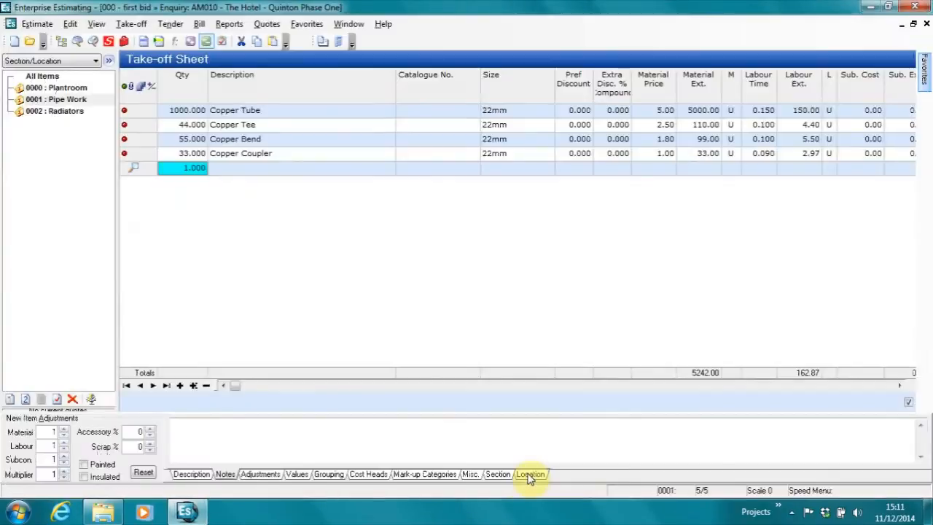
left_click(926, 23)
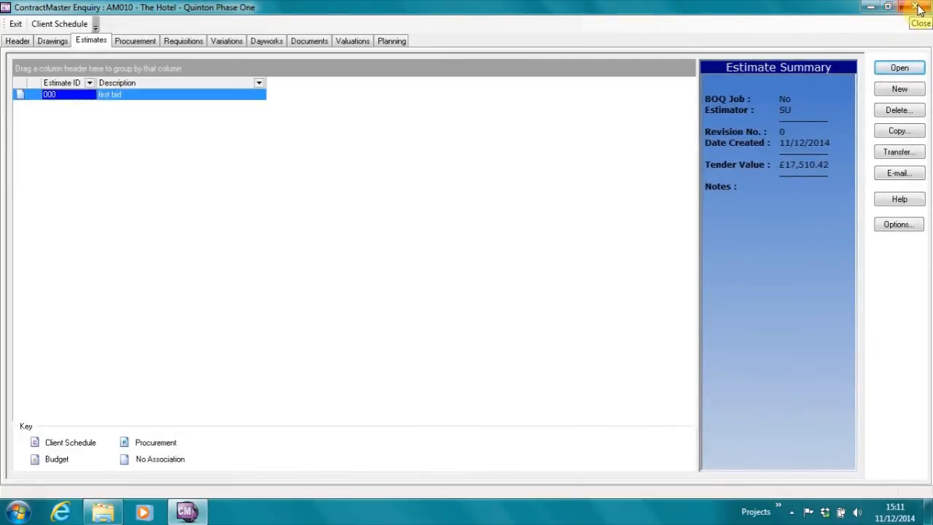
left_click(918, 8)
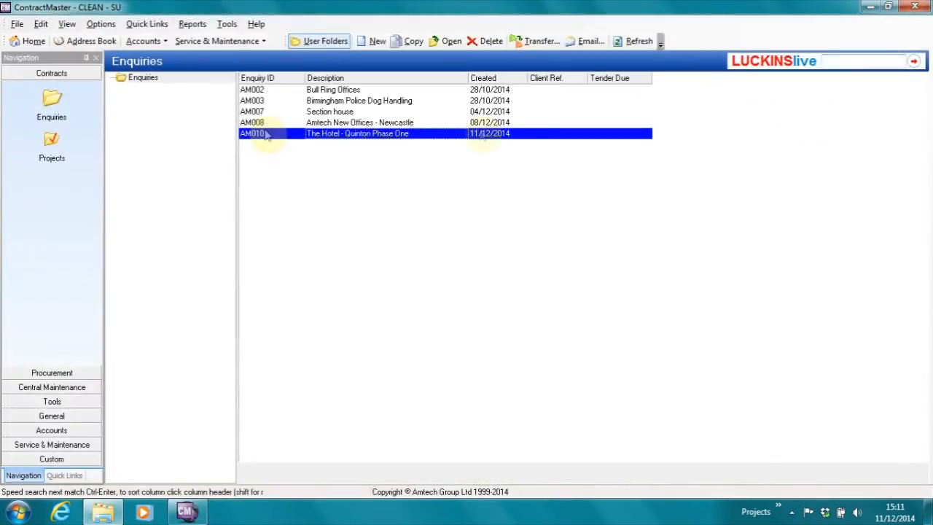
Open project AM009 - The Hotel - Quinton and bring up its procurement buying list.
left_click(52, 142)
left_click(361, 124)
double_click(362, 124)
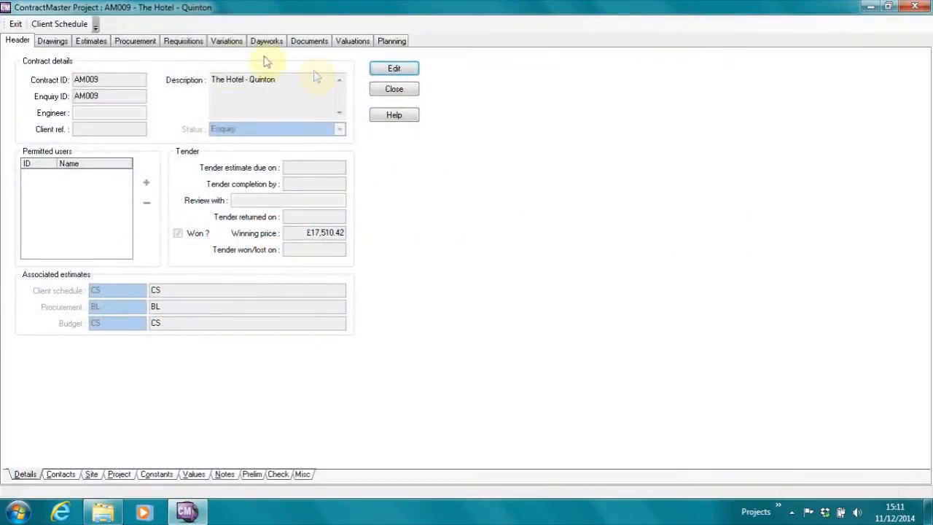
left_click(136, 42)
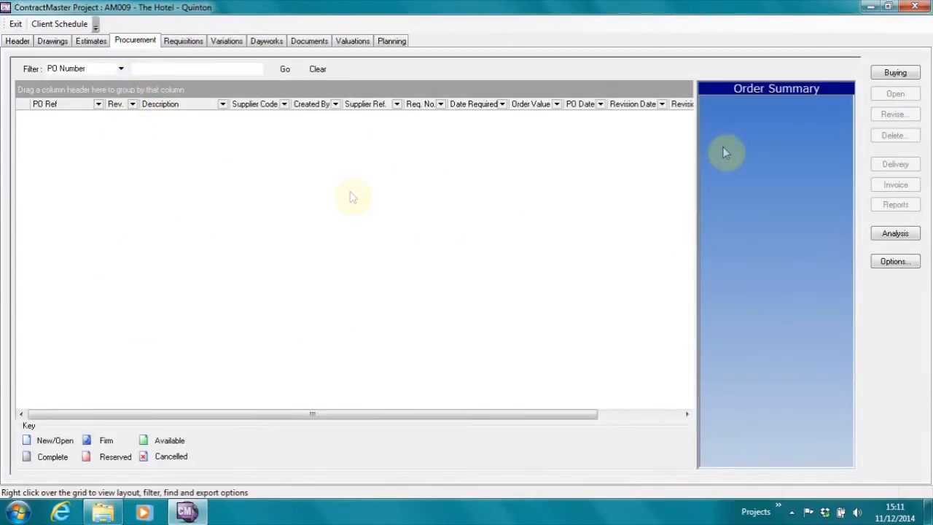
left_click(884, 76)
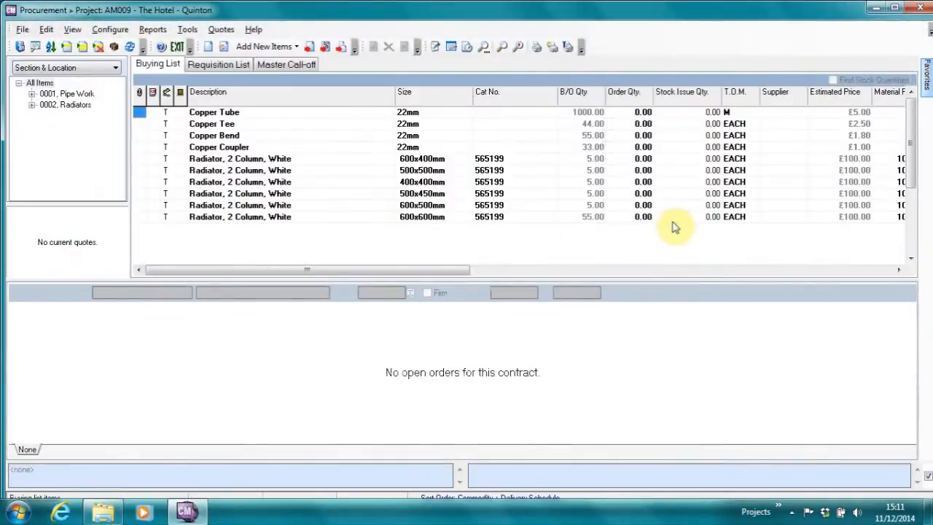
Tag the six radiators in the buying list and add them to a new quote with the description "Radiators".
left_click(264, 161)
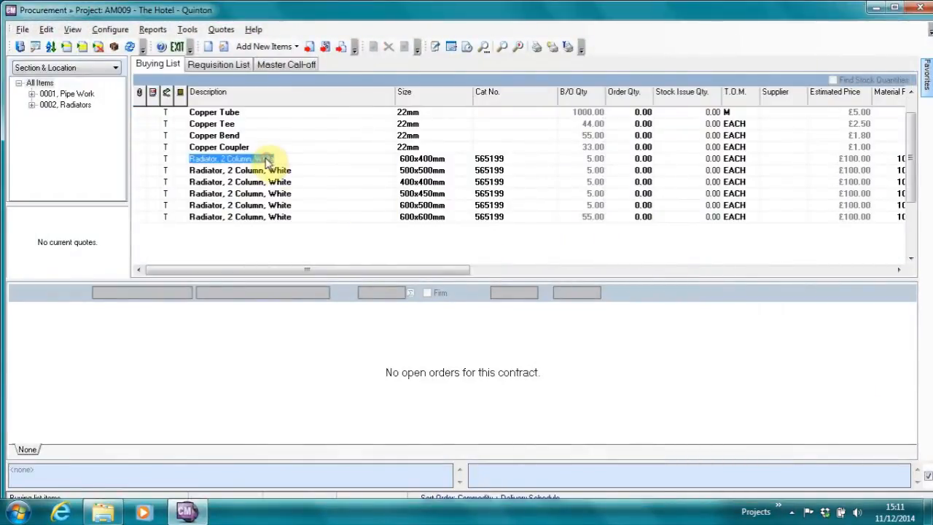
left_click(264, 218)
left_click(259, 207, "shift")
key("shift+Up")
key("shift+Up")
key("shift+Up")
key("shift+Up")
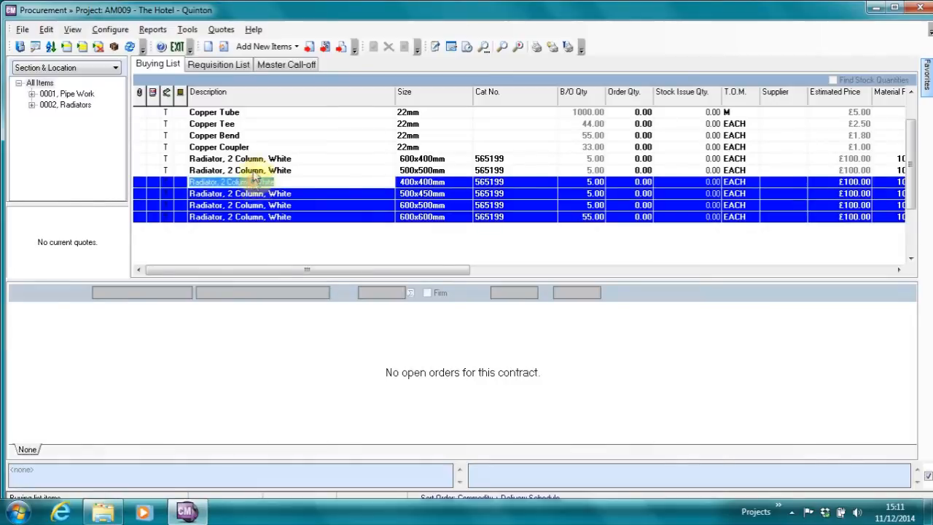
right_click(227, 195)
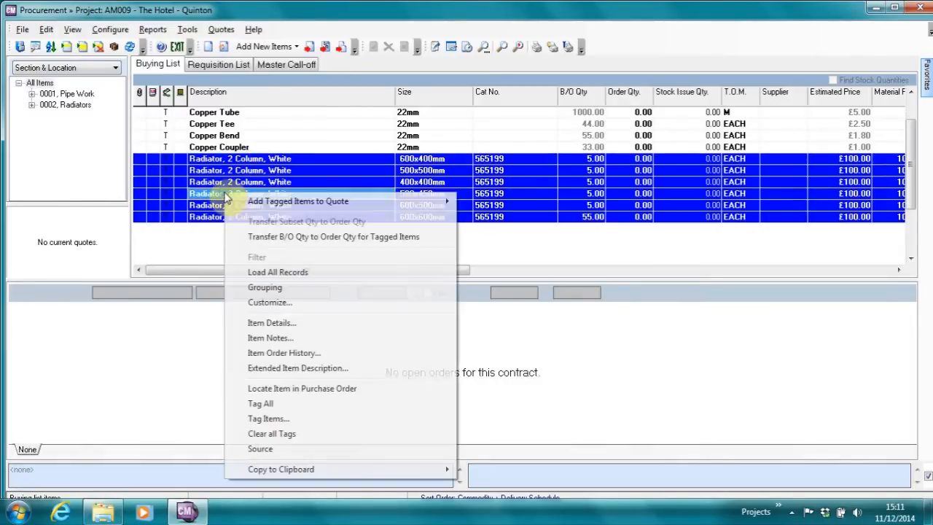
mouse_move(258, 204)
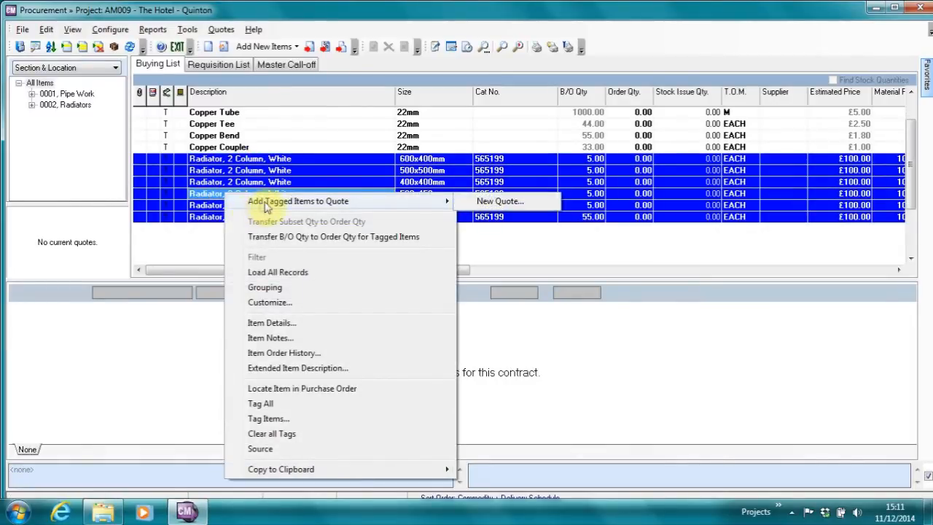
left_click(498, 201)
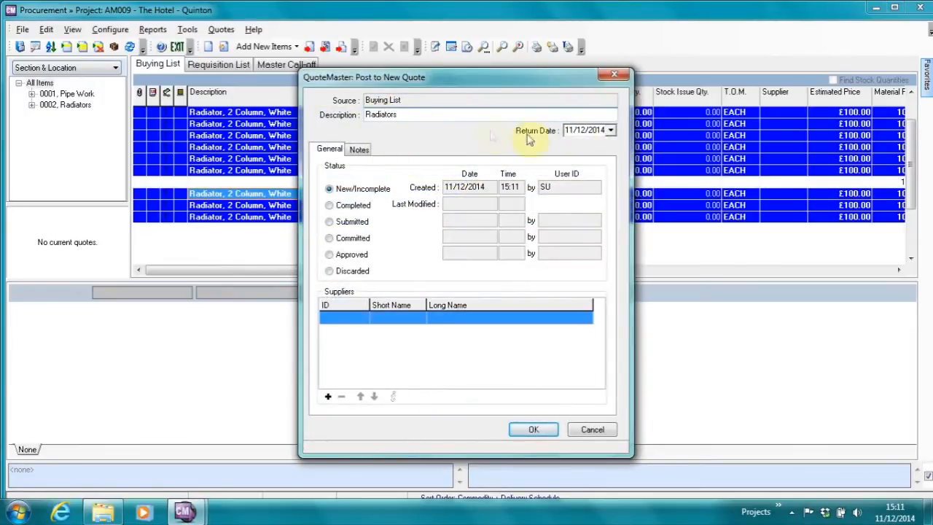
Pick a December 2014 return date, add suppliers Solihull Mechanical Ltd and Birmingham Plumbing Ltd, and create the radiators quote.
left_click(611, 130)
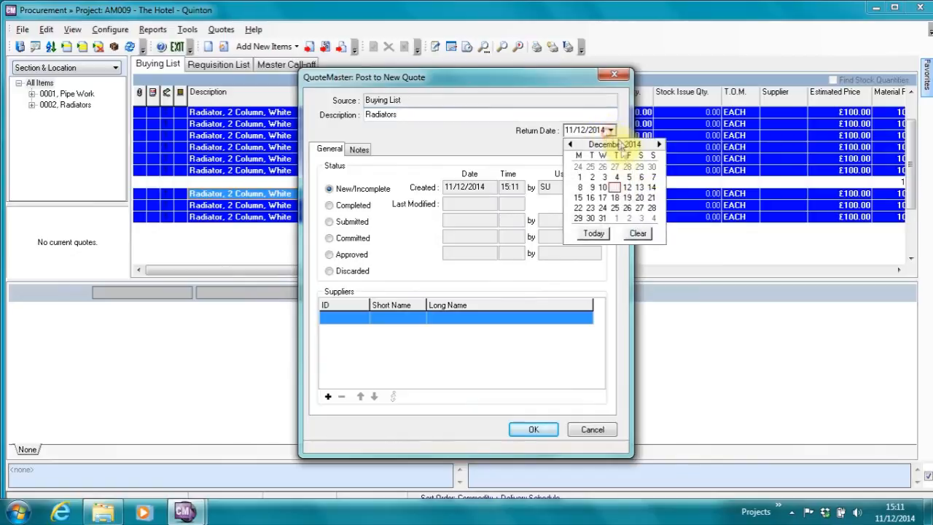
left_click(628, 192)
left_click(328, 396)
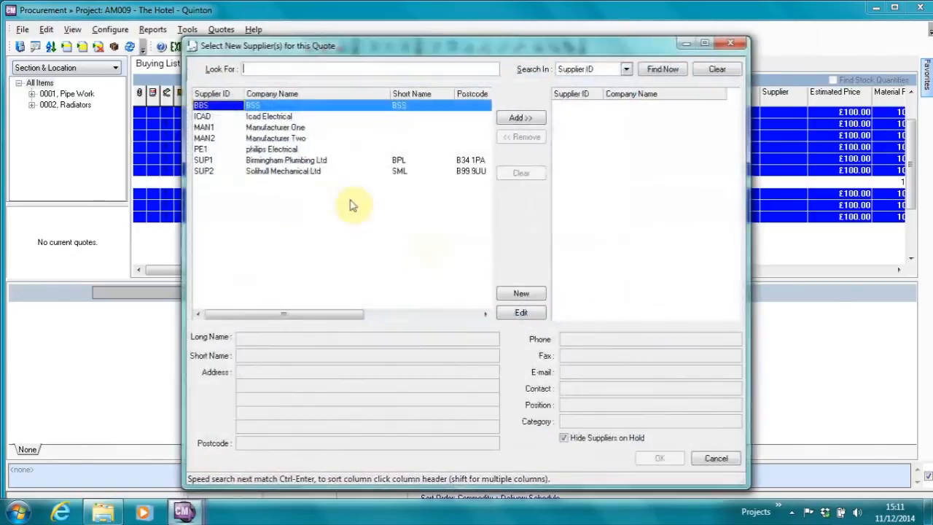
double_click(313, 171)
double_click(314, 159)
left_click(646, 457)
left_click(537, 430)
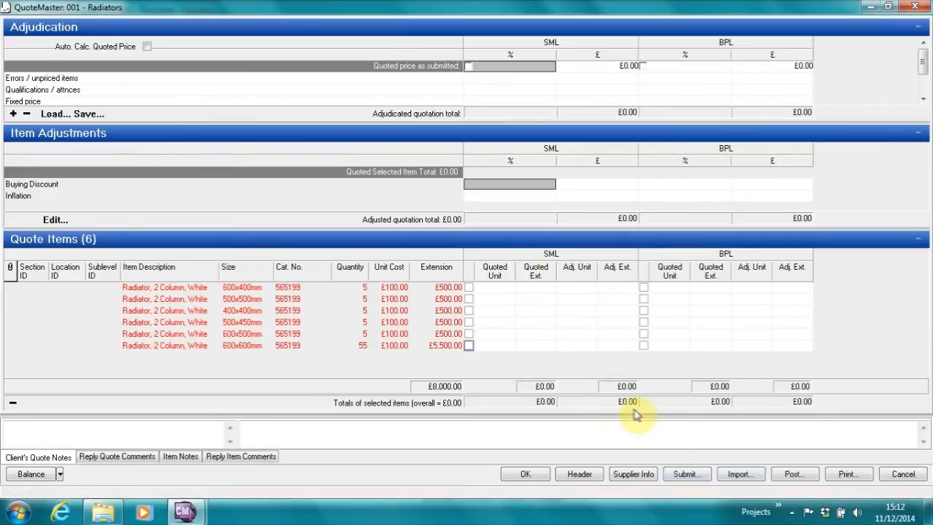
Submit the radiators quote to Solihull Mechanical Ltd by creating a spreadsheet from the Sample template, and maximise it.
left_click(686, 475)
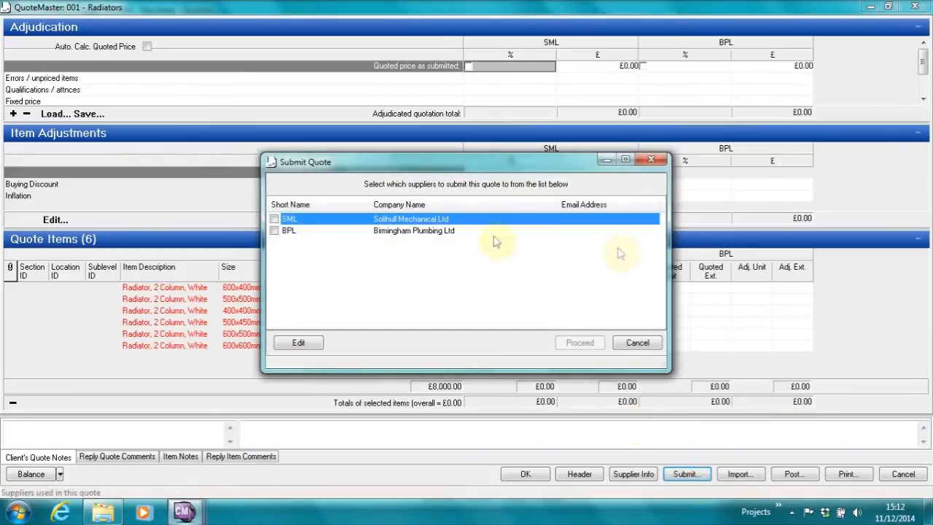
left_click(274, 219)
left_click(577, 343)
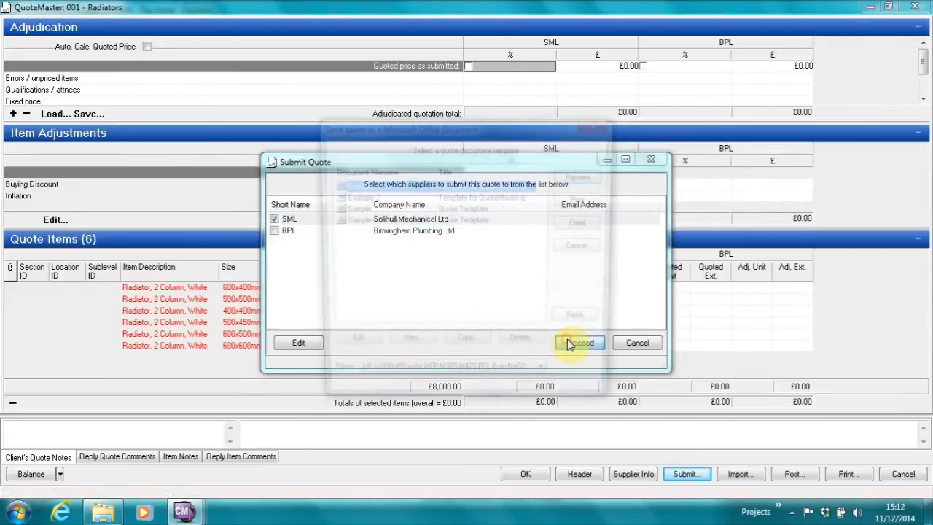
left_click(364, 209)
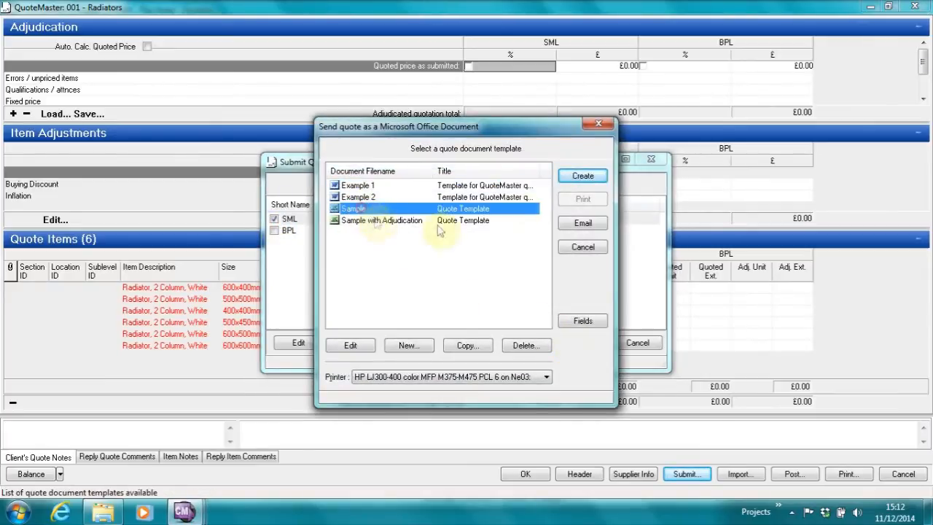
left_click(583, 176)
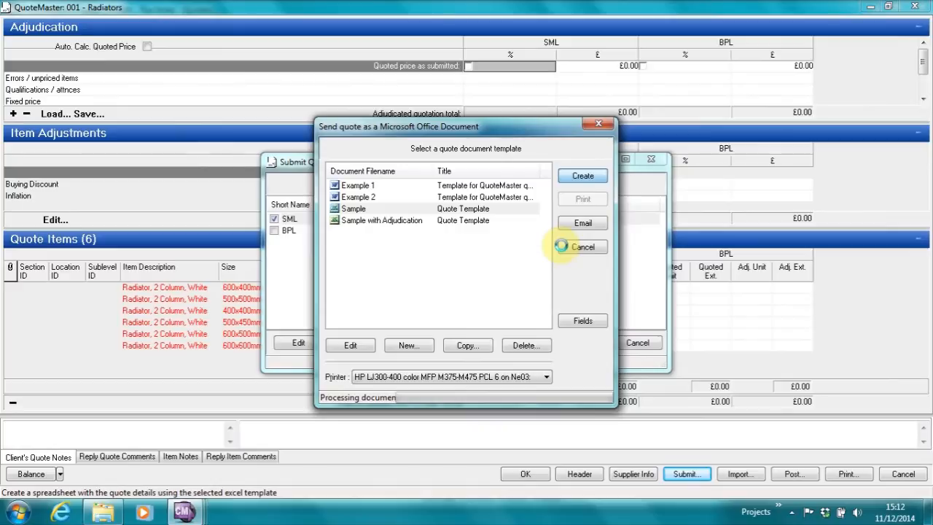
left_click(683, 116)
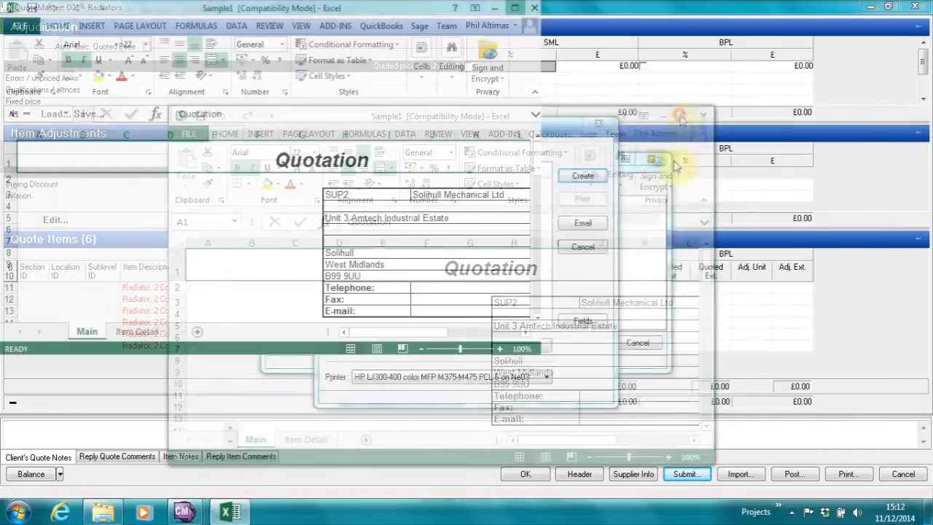
On the Item Detail sheet, enter material costs 45, 45, 55, 66, 54 and 100 for the six radiators in row order.
left_click(127, 475)
left_click_drag(656, 475, 697, 472)
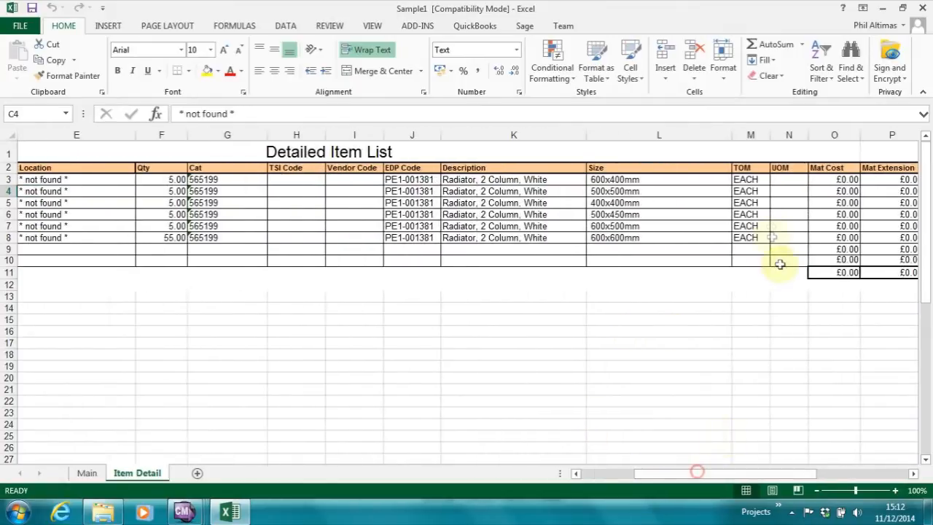
left_click(824, 191)
left_click(823, 182)
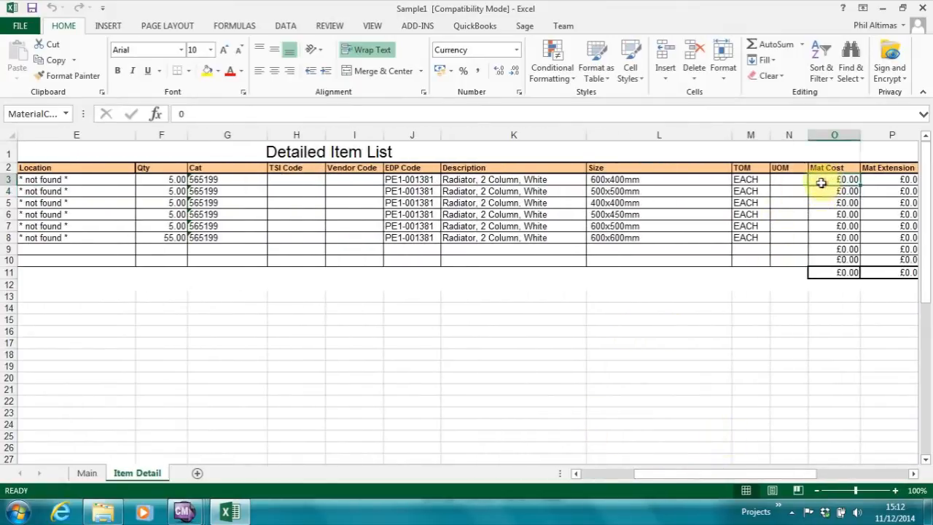
type("45")
key("Return")
type("45")
key("Return")
type("55")
key("Return")
type("66")
key("Return")
type("54")
key("Return")
type("100")
left_click(797, 228)
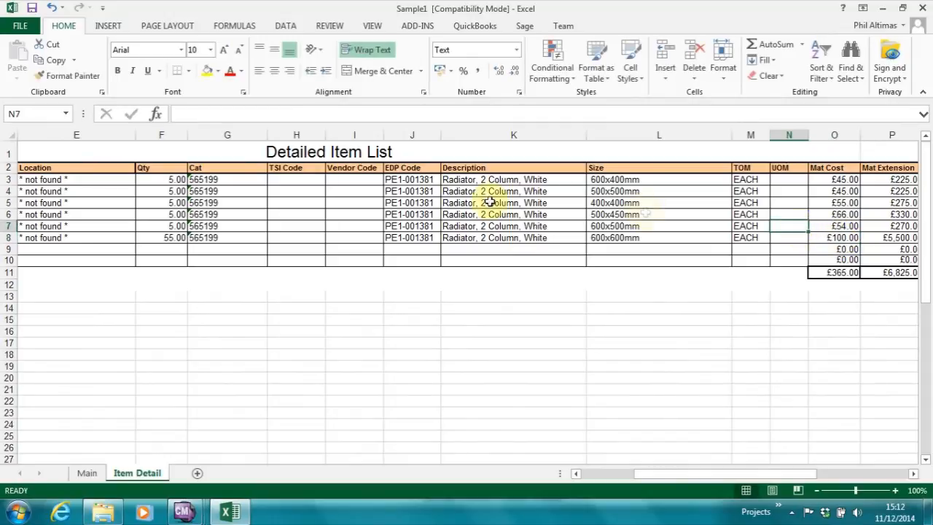
Save the priced workbook to the Desktop as Sample1.xlsx over the existing file, then close it and the quote submission dialogs.
left_click(20, 26)
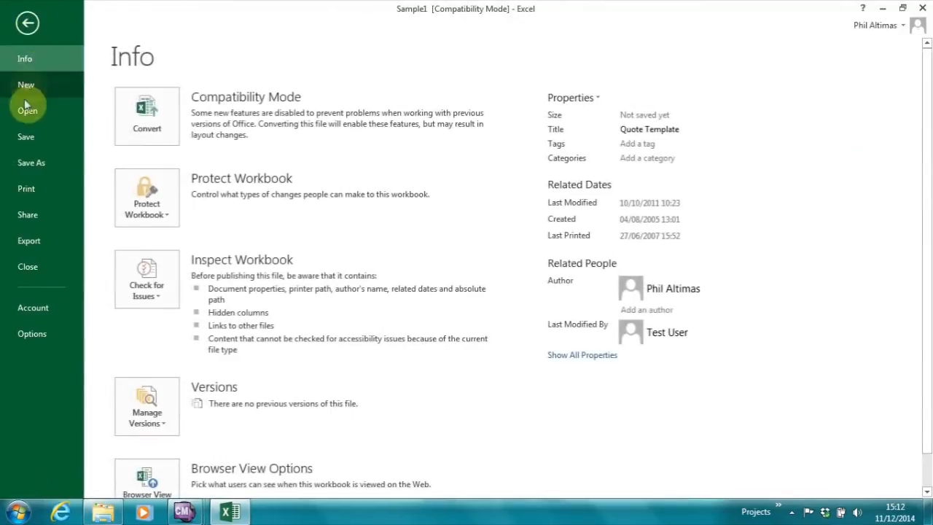
left_click(25, 162)
left_click(367, 144)
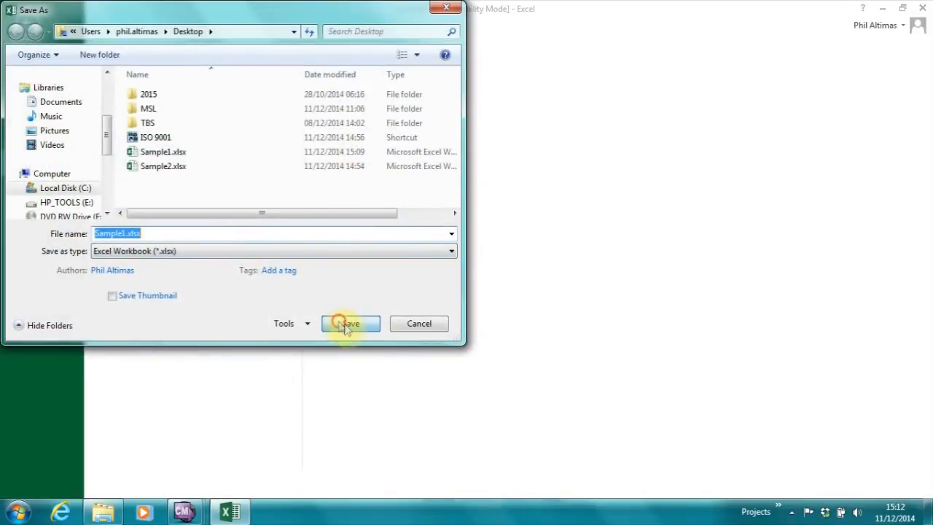
left_click(348, 324)
left_click(503, 260)
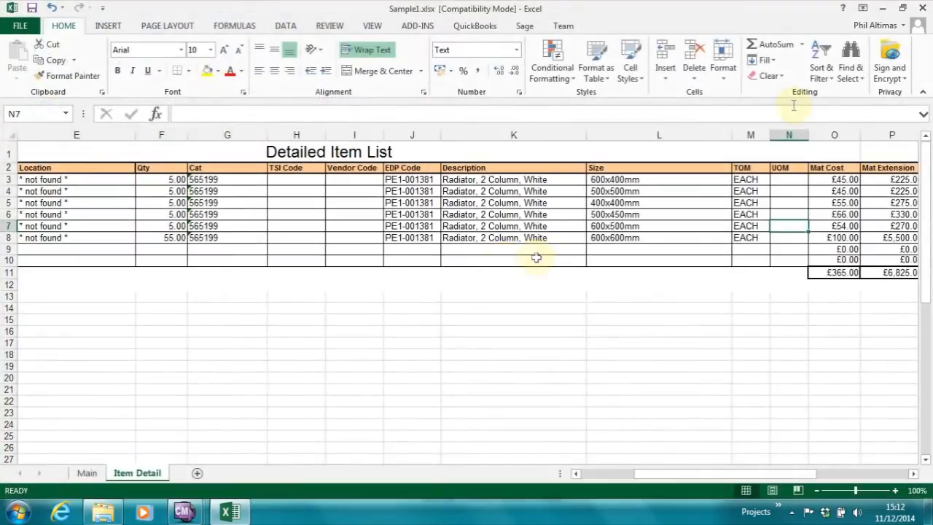
left_click(916, 8)
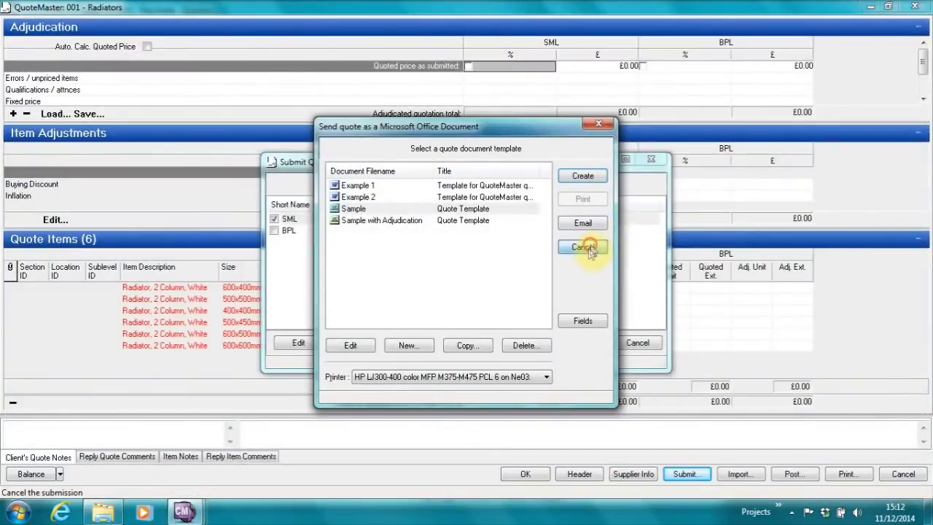
left_click(588, 247)
left_click(625, 344)
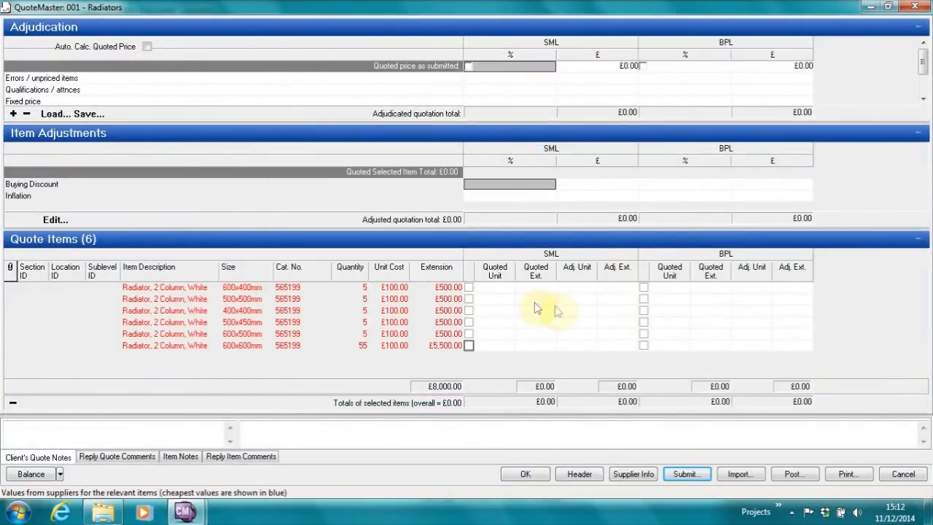
Import the supplier prices from Sample1.xlsx on the Desktop into the radiators quote and close the import results.
left_click(739, 474)
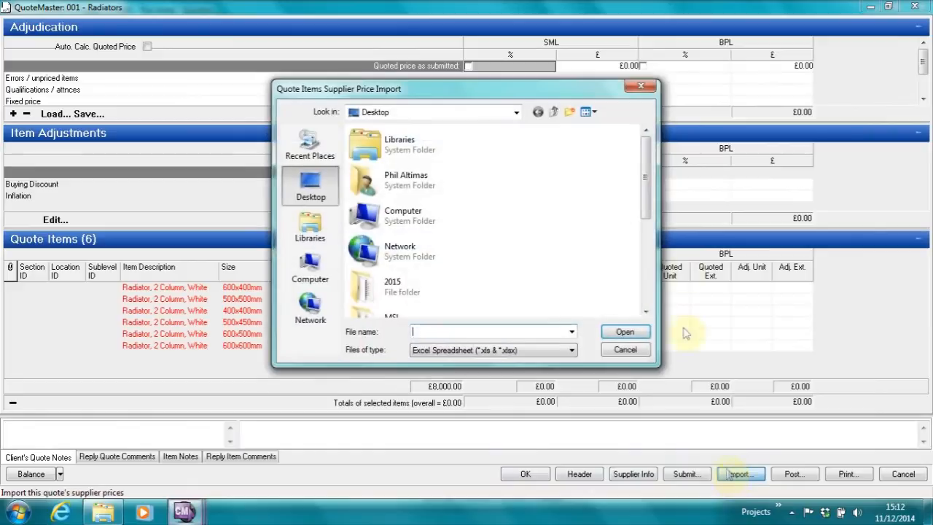
left_click_drag(648, 199, 646, 307)
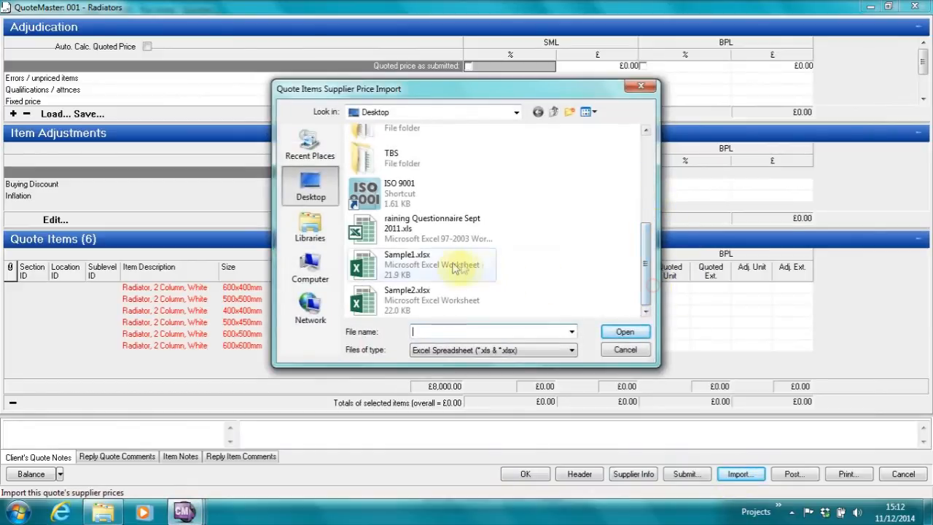
double_click(454, 268)
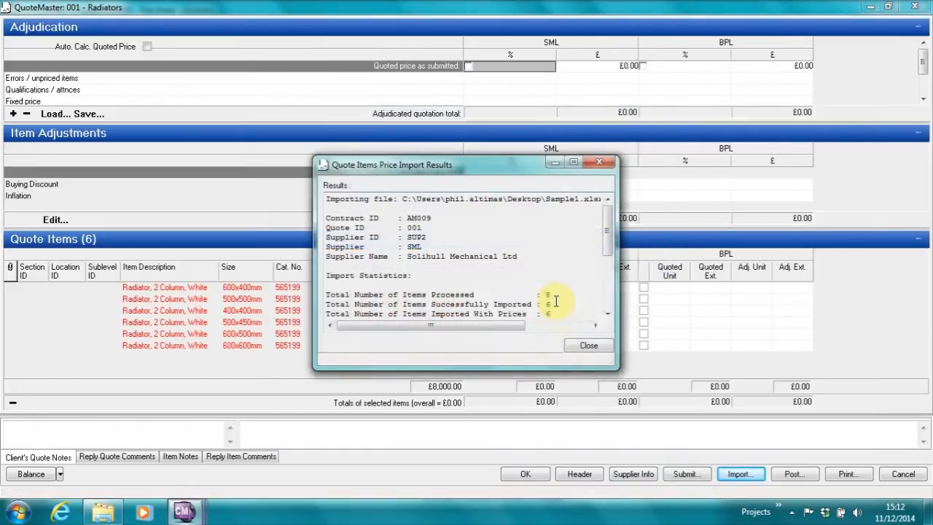
left_click(587, 345)
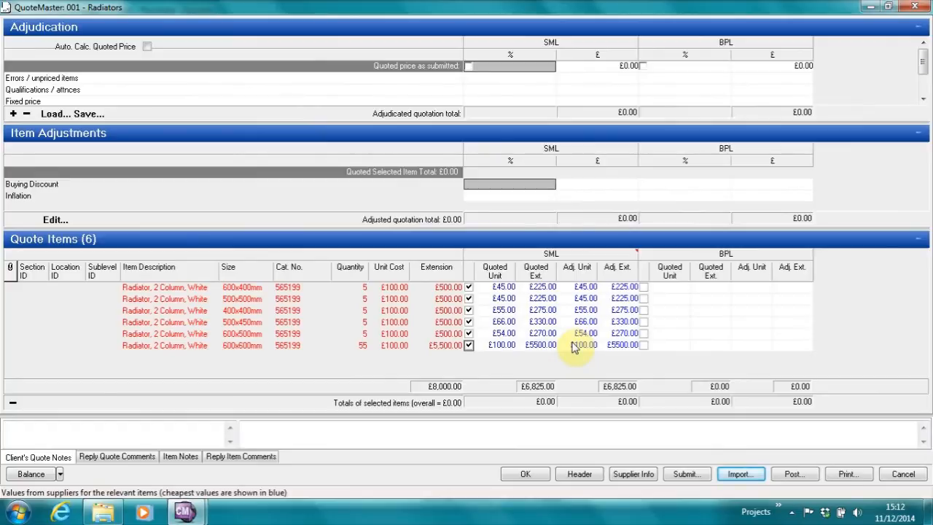
Enter BPL quoted unit prices of 55, 45, 66, 77, 88 and 99 for the six radiators in row order.
left_click(666, 290)
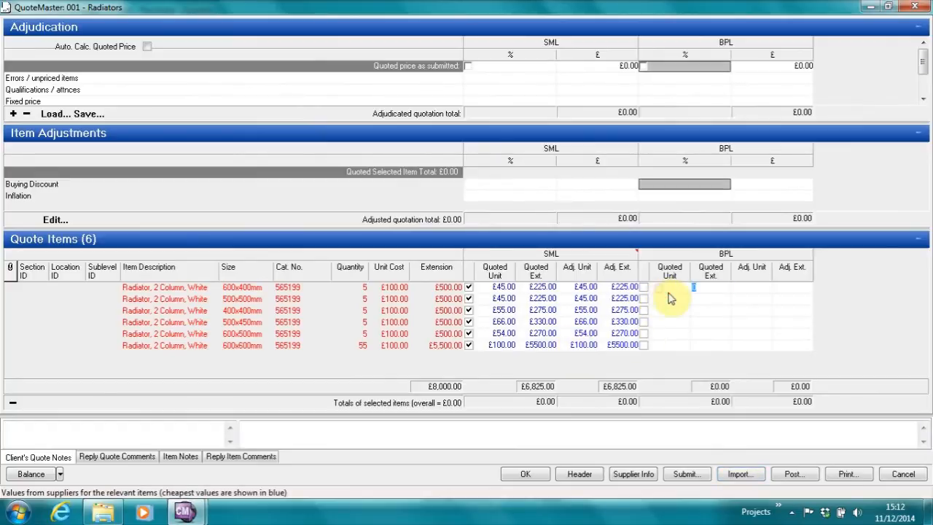
type("55")
left_click(672, 301)
type("45")
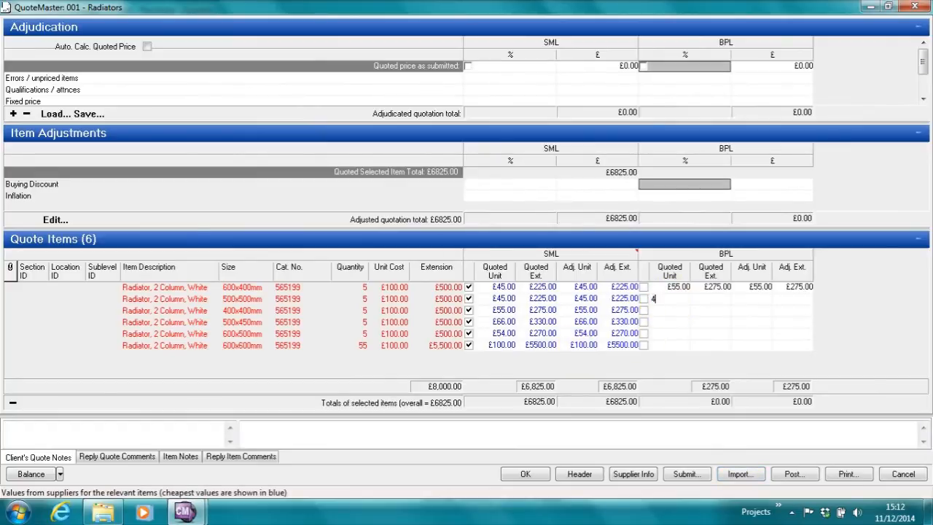
left_click(670, 313)
type("66")
left_click(671, 322)
type("77")
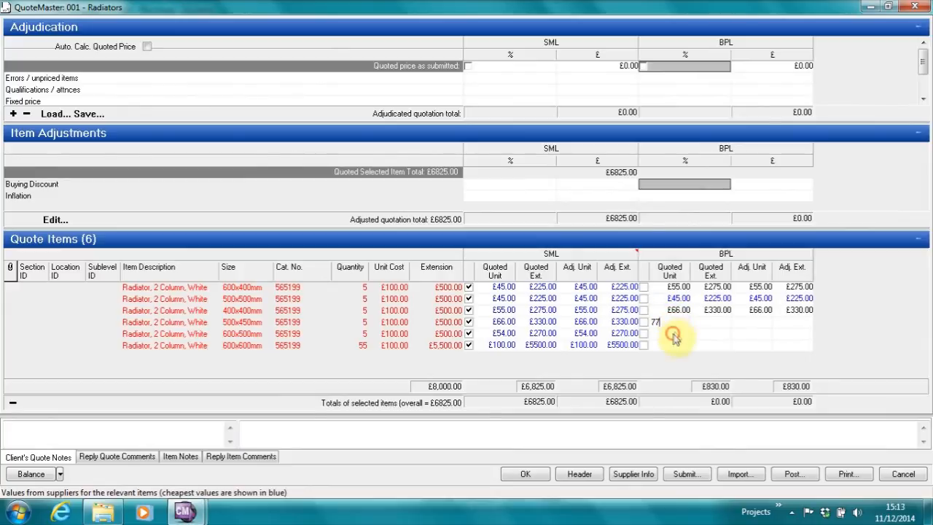
left_click(672, 334)
type("88")
left_click(672, 345)
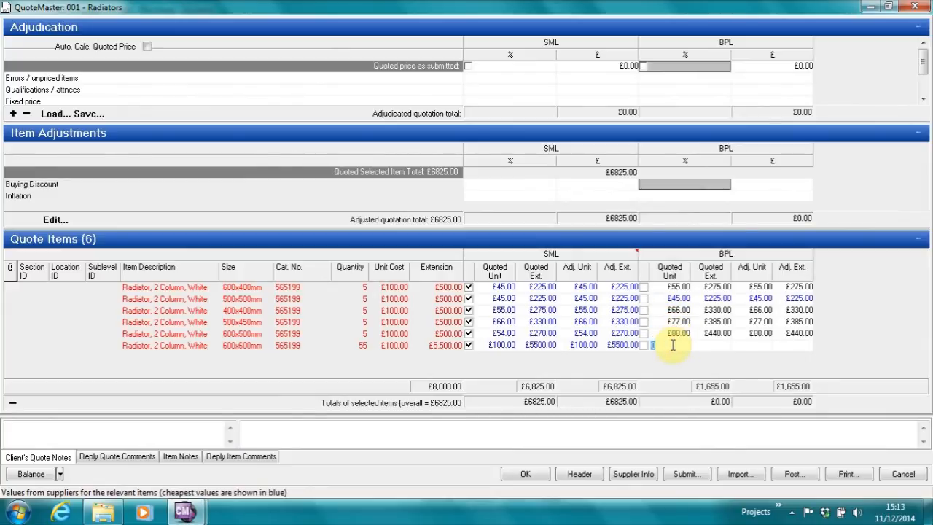
type("99")
left_click(707, 346)
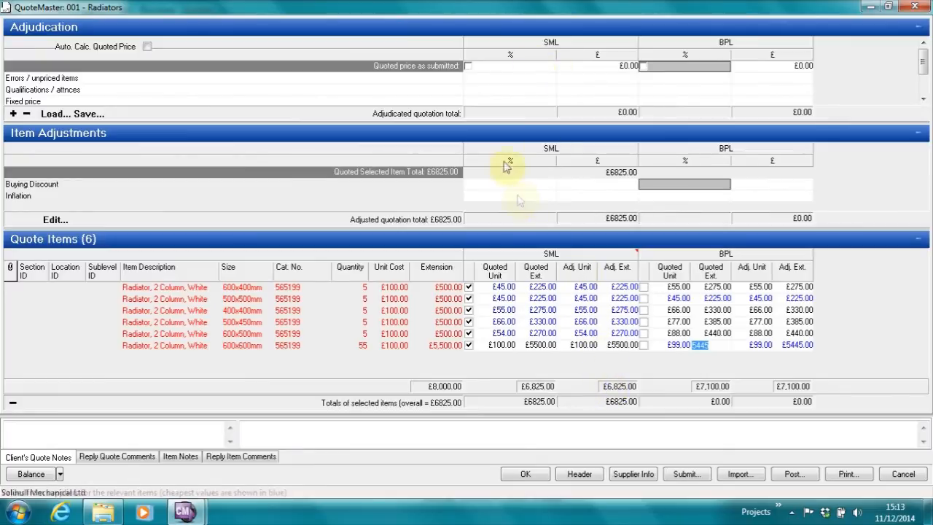
Post the quote with automatic purchase order creation and copied supplier notes, matching Solihull Mechanical Ltd to a new order.
left_click(792, 477)
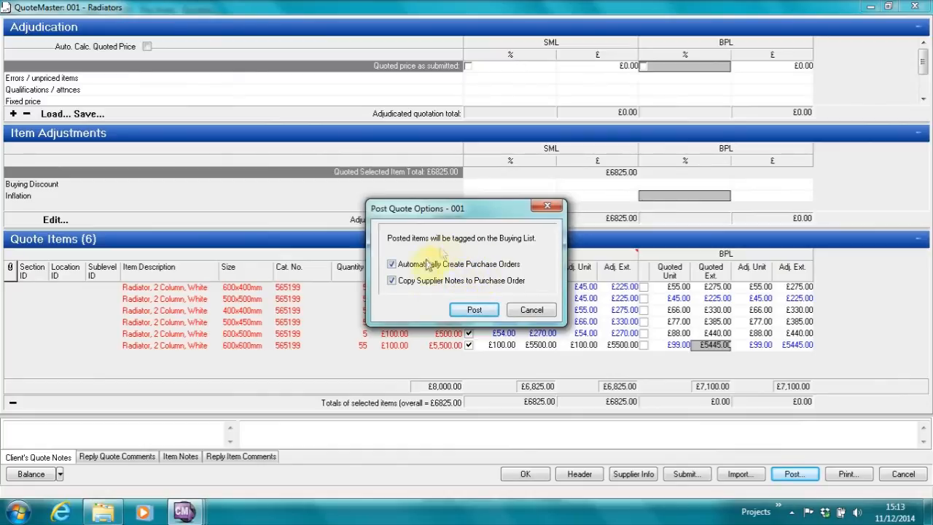
left_click(470, 311)
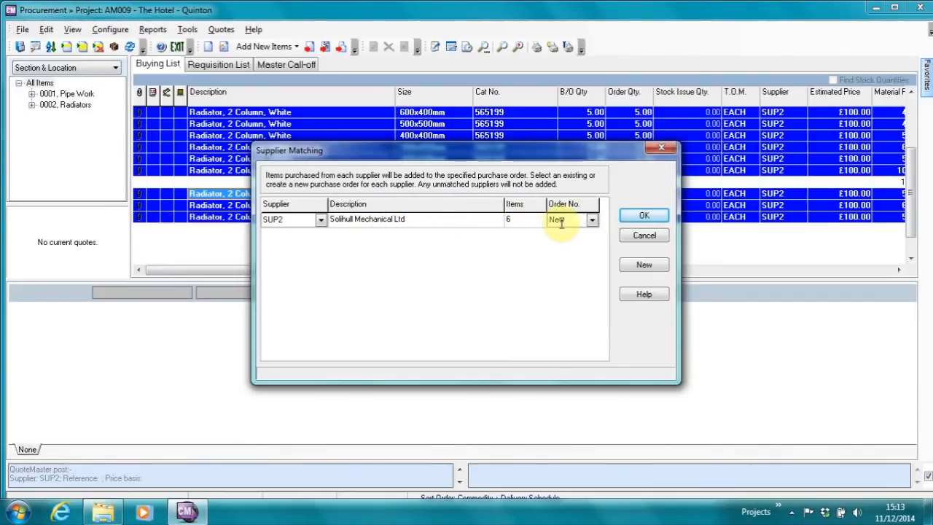
left_click(642, 216)
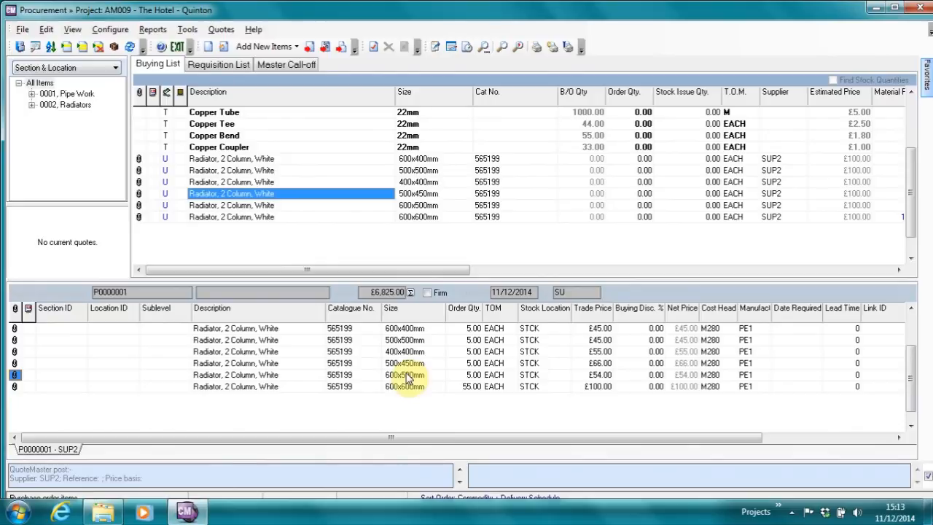
Close the procurement buying list and project AM009, and minimise the main program window.
left_click(920, 7)
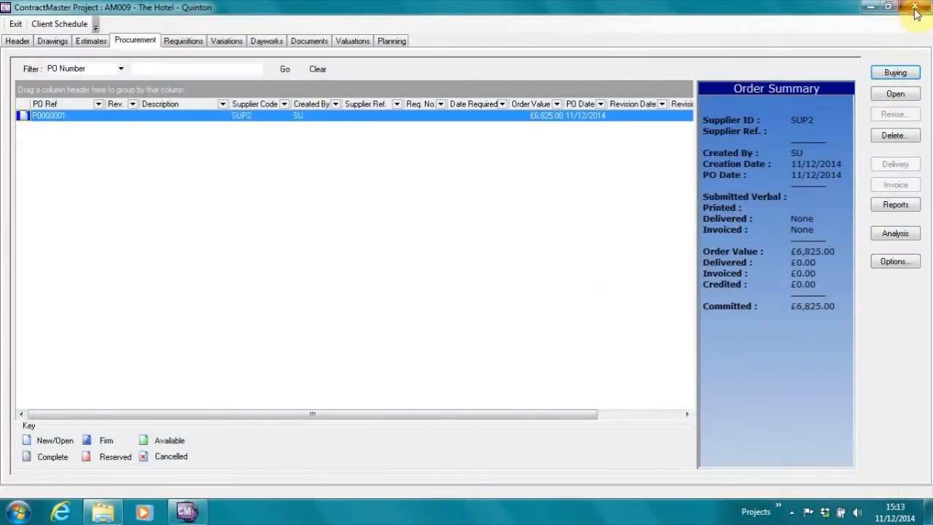
left_click(916, 7)
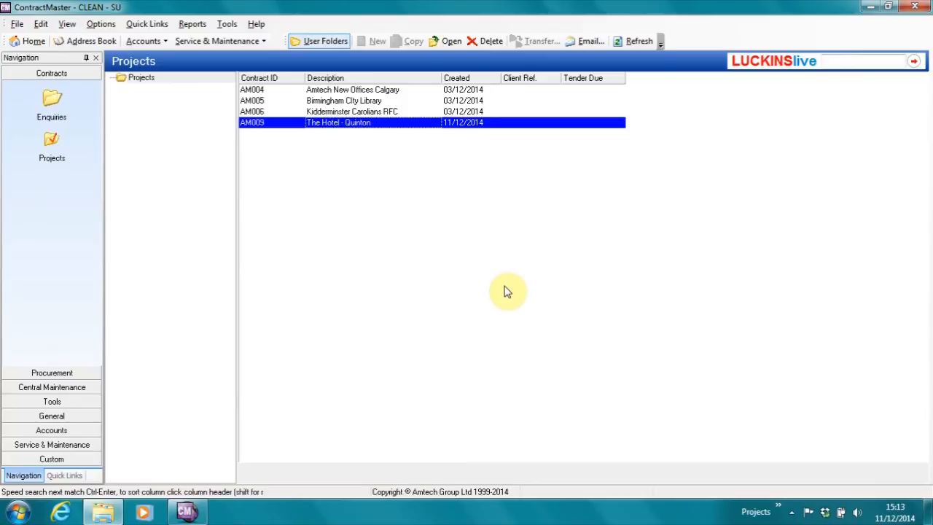
left_click(870, 6)
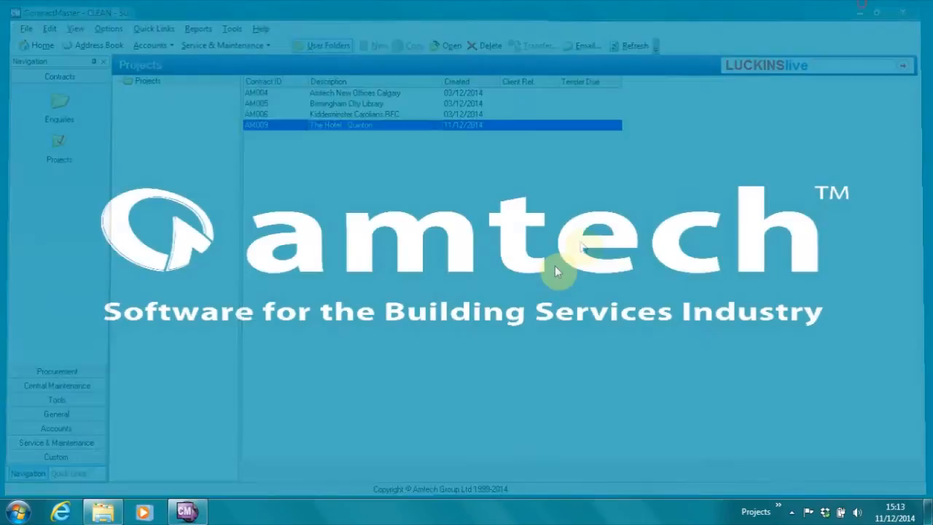